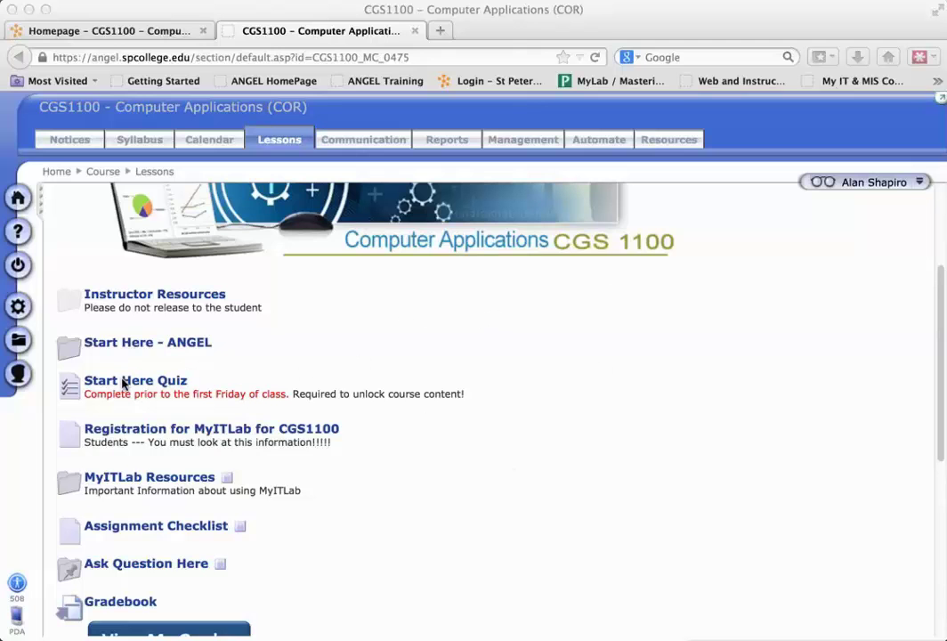
# - Show the options menu for the Start Here Quiz
pyautogui.click(230, 366)
pyautogui.moveTo(147, 391)
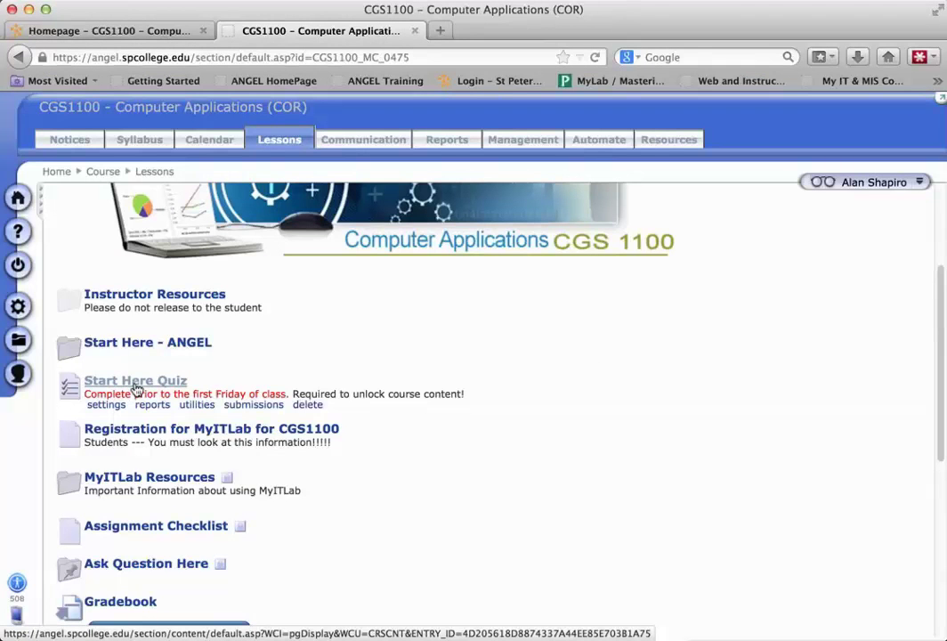
pyautogui.moveTo(225, 566)
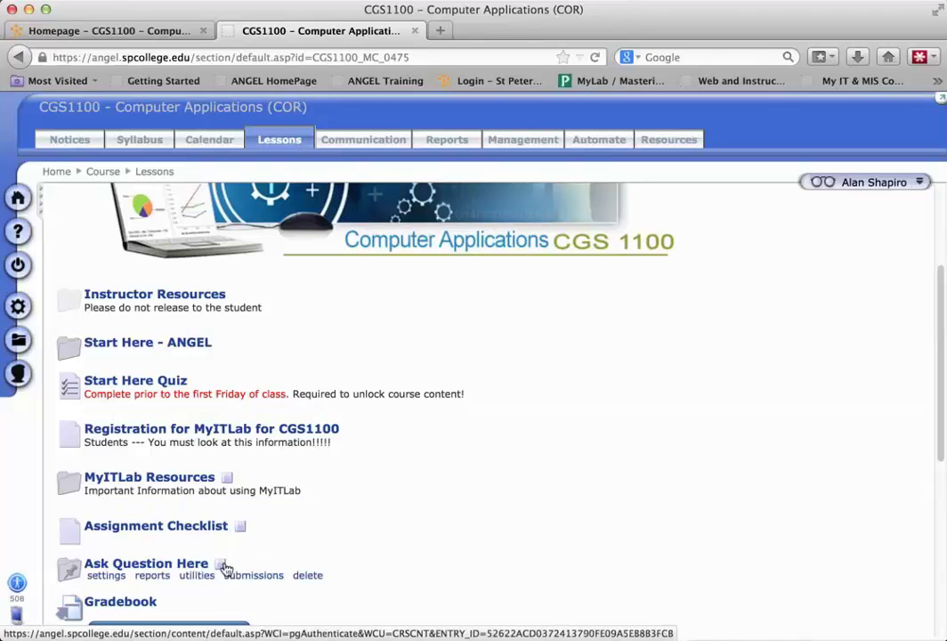
pyautogui.moveTo(226, 483)
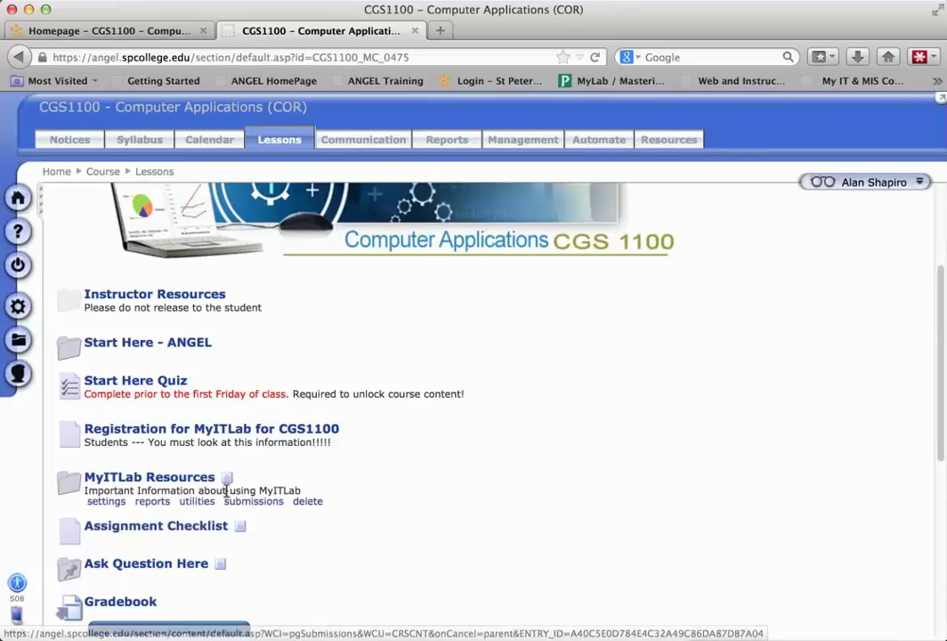
pyautogui.moveTo(239, 529)
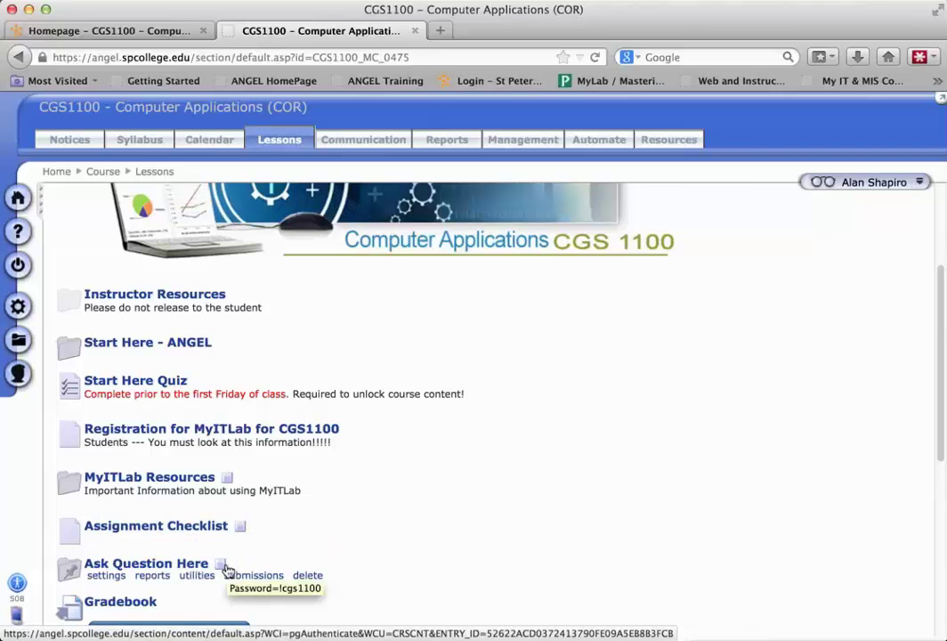
# - Return to the course homepage, open the CGS1100 Table of Contents, and scroll its 46 topics
pyautogui.click(64, 30)
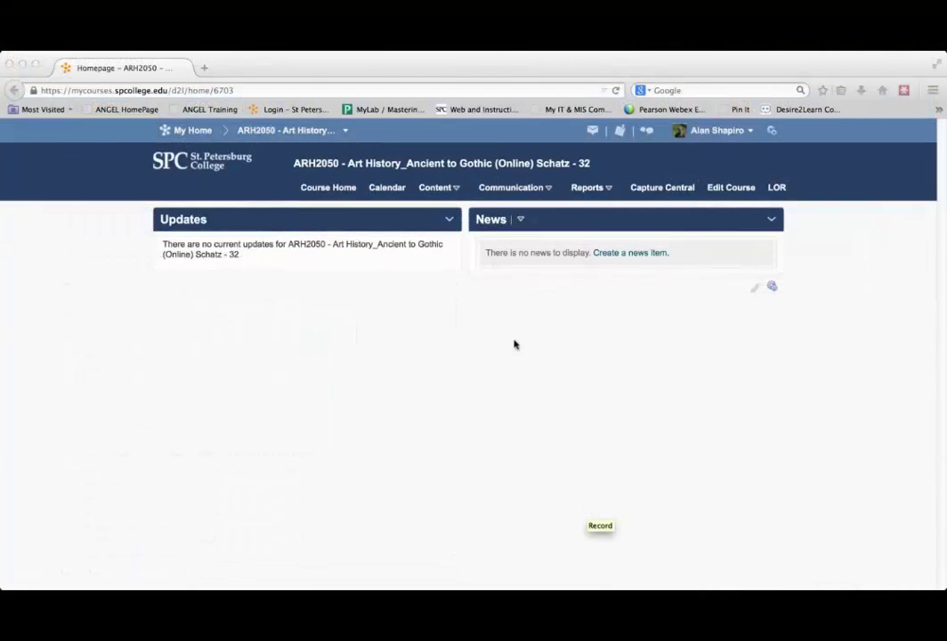
pyautogui.click(449, 188)
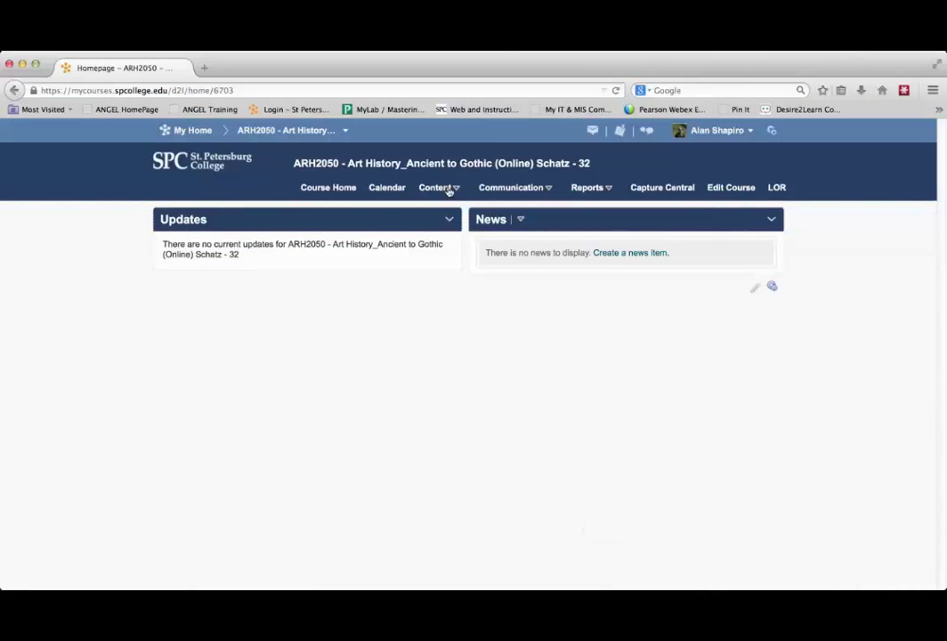
pyautogui.click(449, 189)
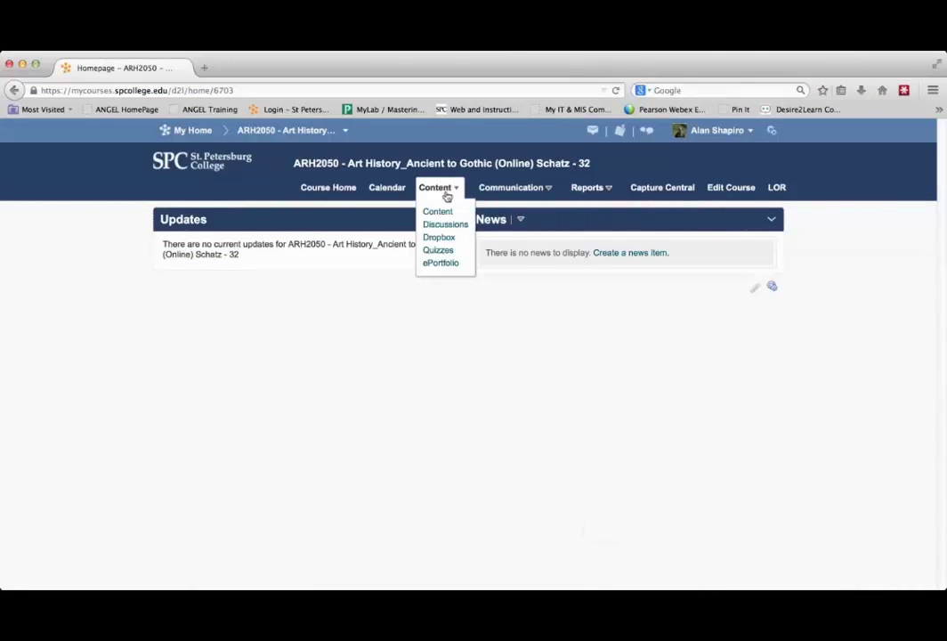
pyautogui.click(435, 213)
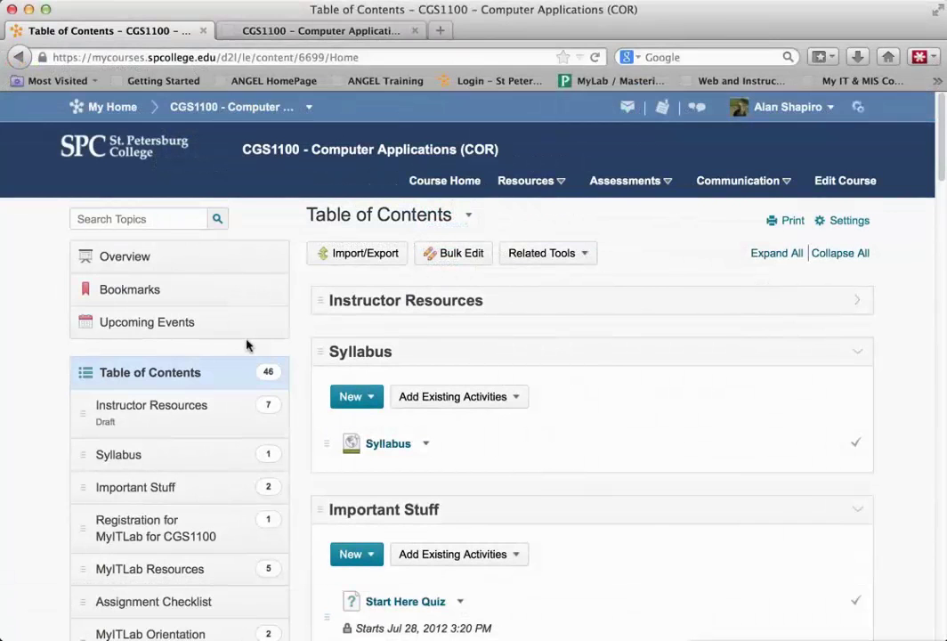
pyautogui.scroll(-1, 838, 320)
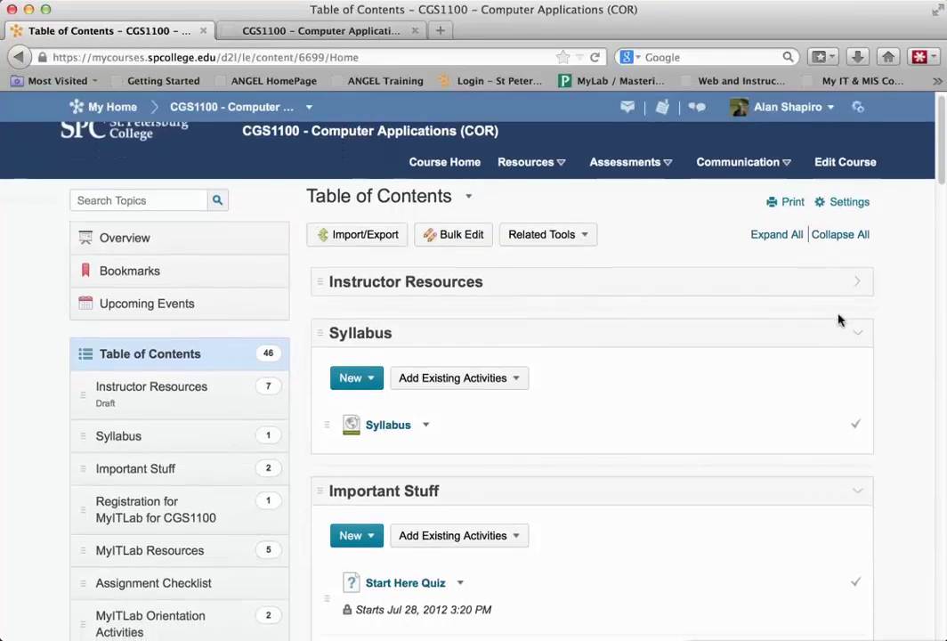
pyautogui.scroll(-5, 838, 319)
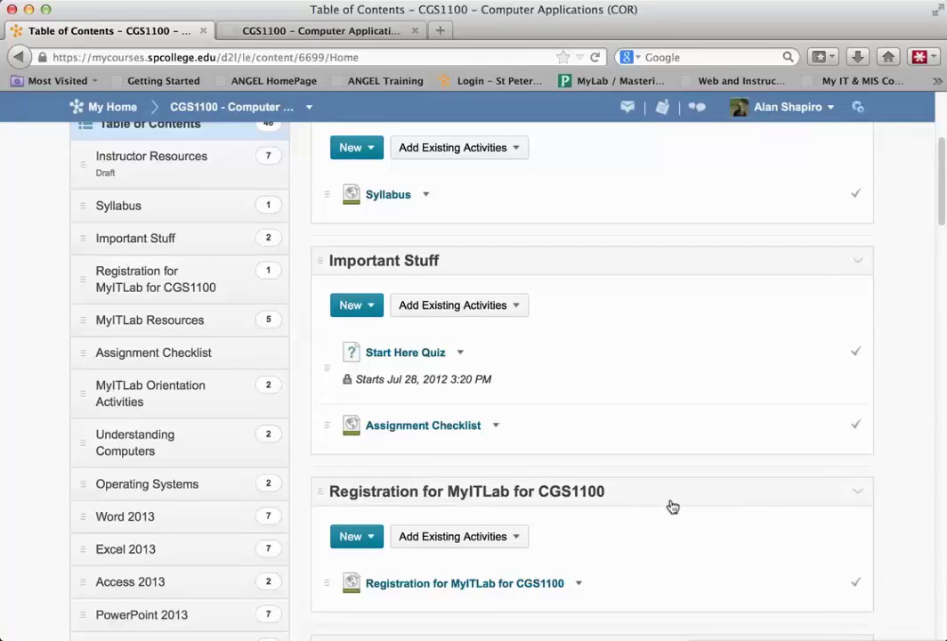
pyautogui.scroll(-5, 666, 464)
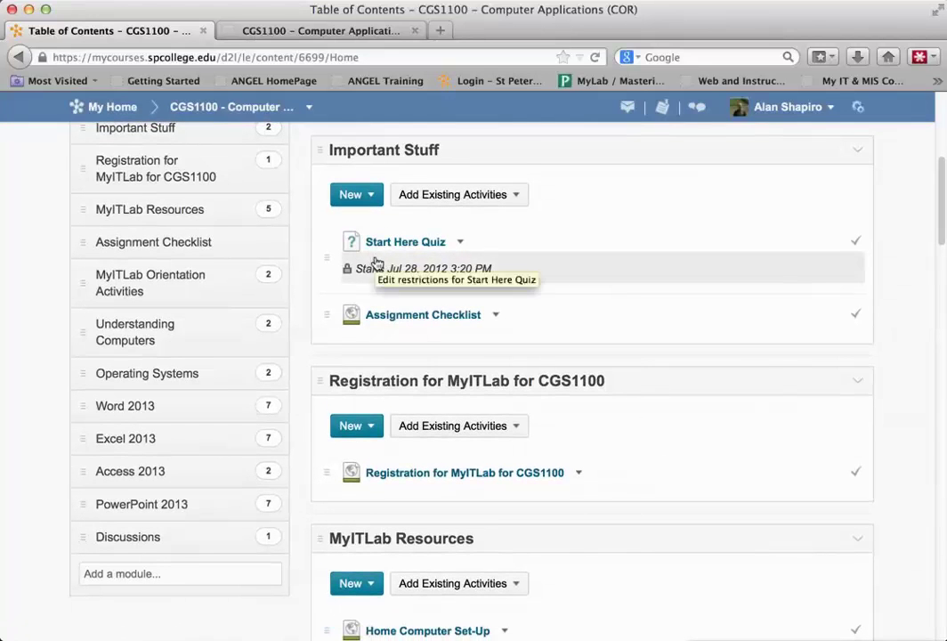
pyautogui.scroll(-1, 601, 526)
pyautogui.scroll(-3, 602, 526)
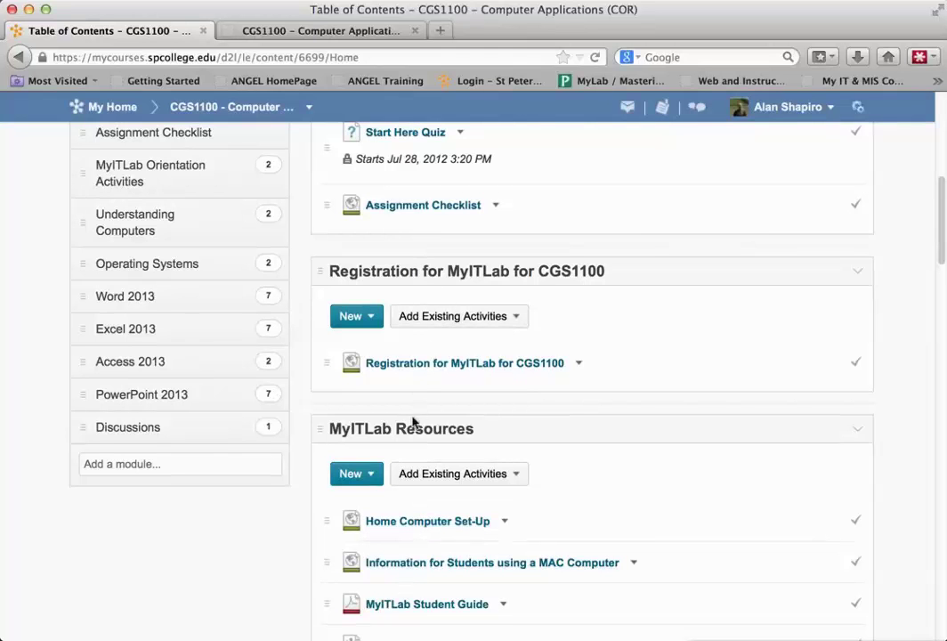
pyautogui.scroll(-8, 412, 514)
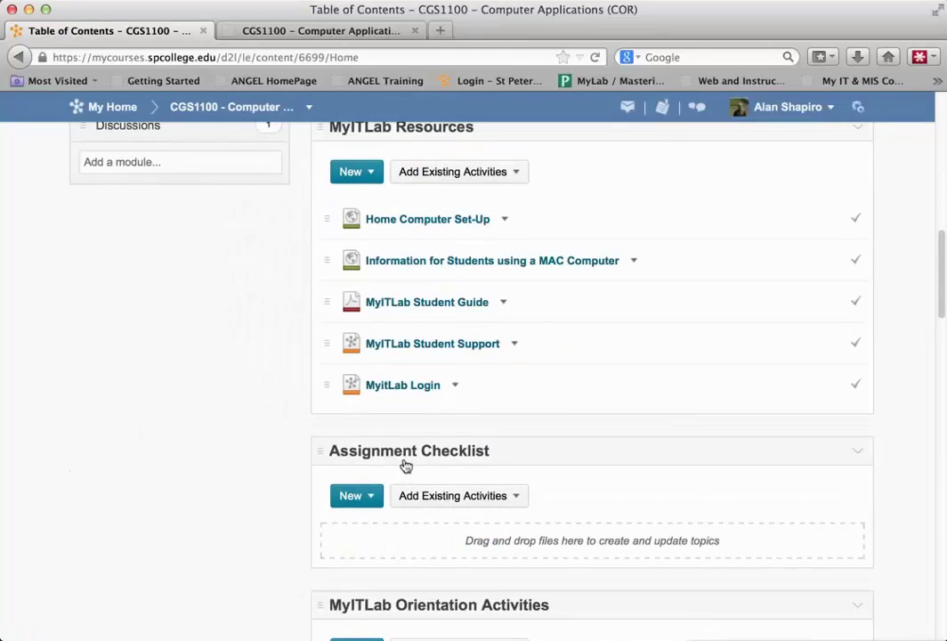
pyautogui.scroll(10, 432, 445)
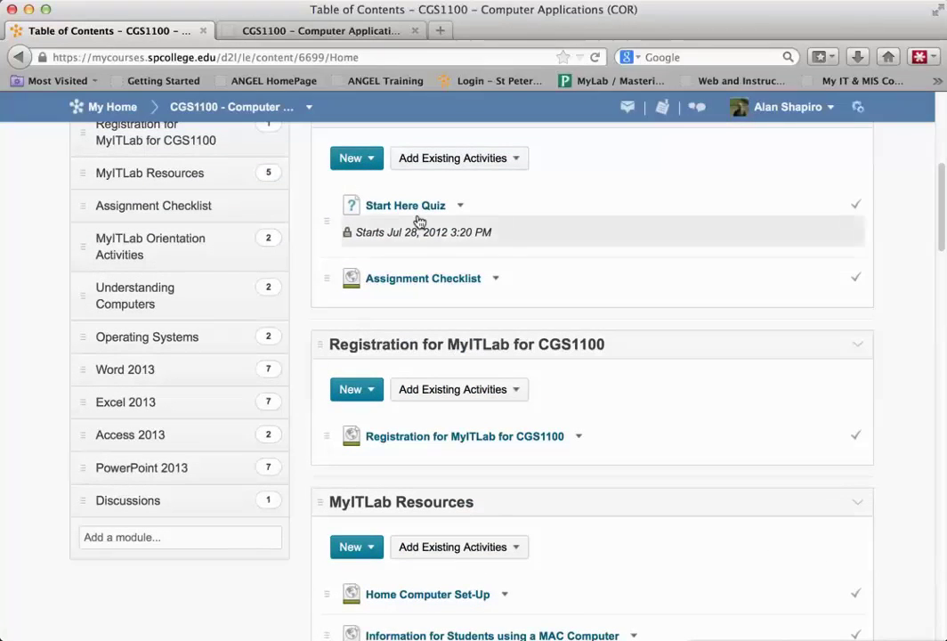
pyautogui.scroll(10, 550, 317)
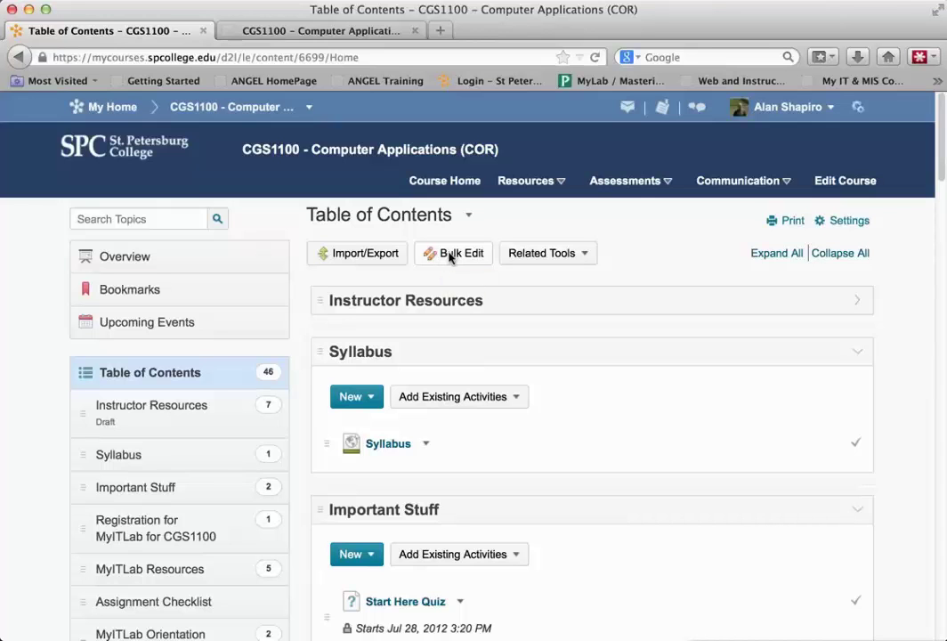
# - Turn on Bulk Edit and open dates and restrictions for Registration for MyITLab for CGS1100
pyautogui.click(451, 254)
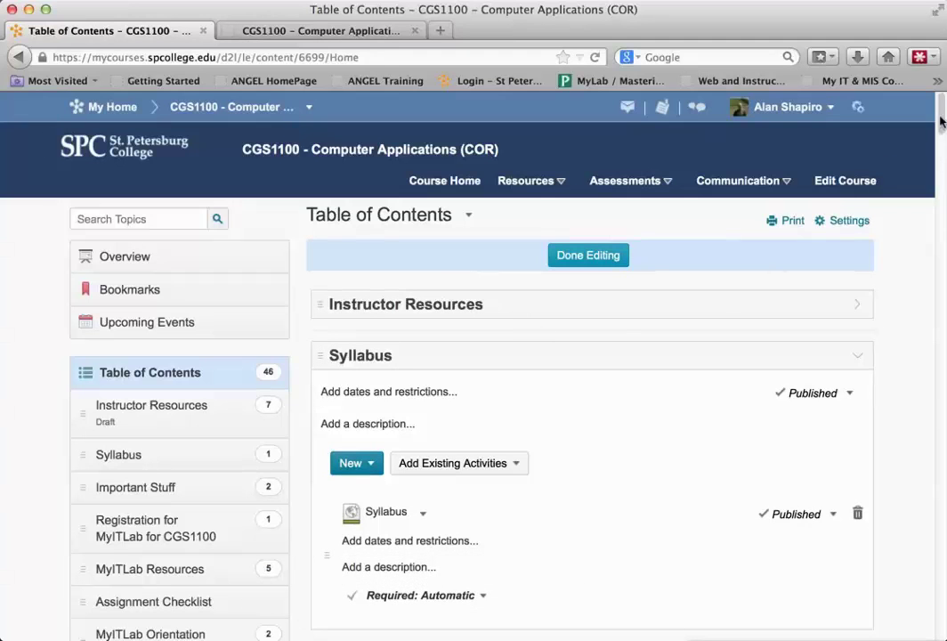
pyautogui.moveTo(941, 120); pyautogui.dragTo(942, 166)
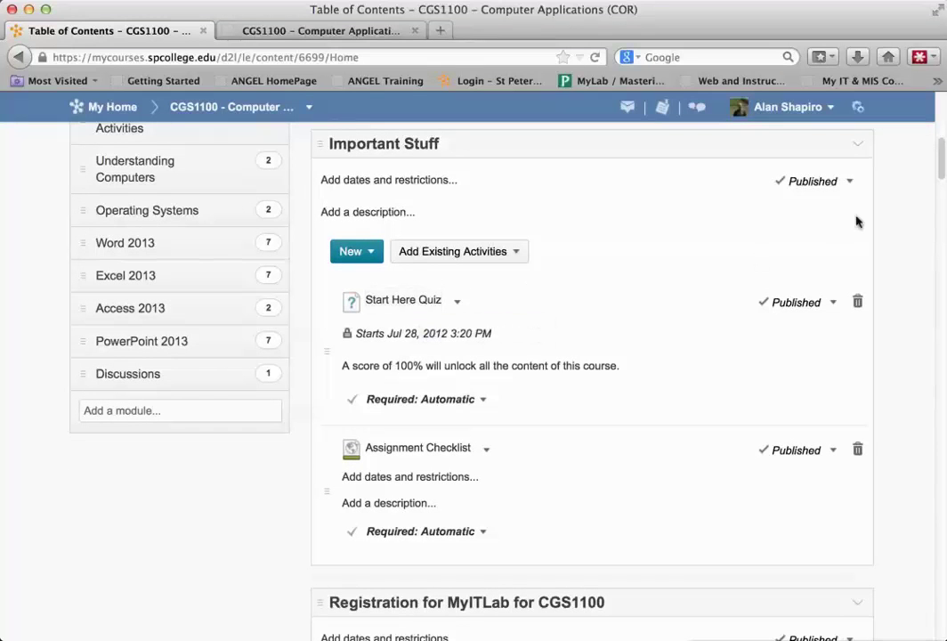
pyautogui.moveTo(941, 169); pyautogui.dragTo(942, 200)
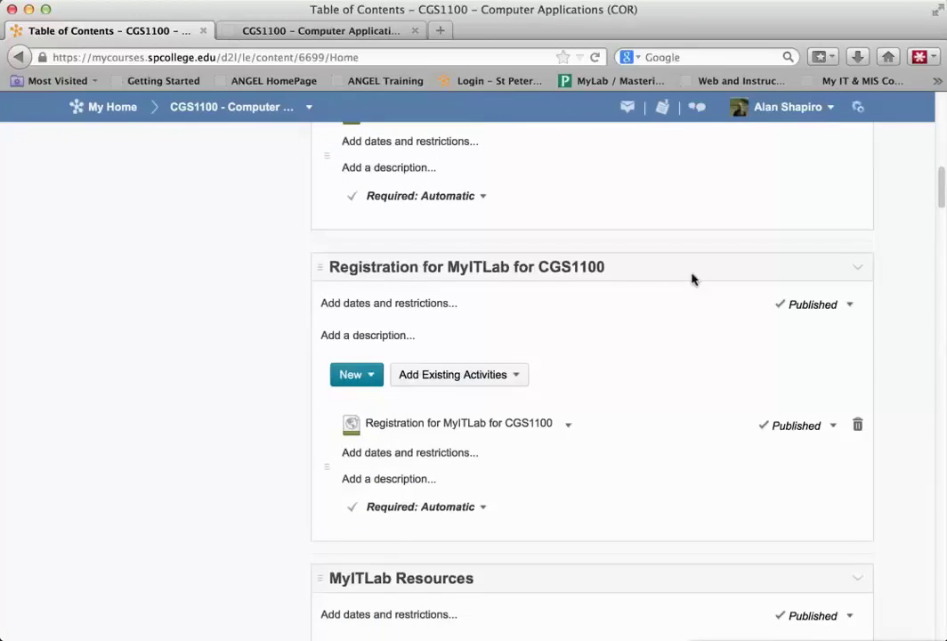
pyautogui.click(371, 307)
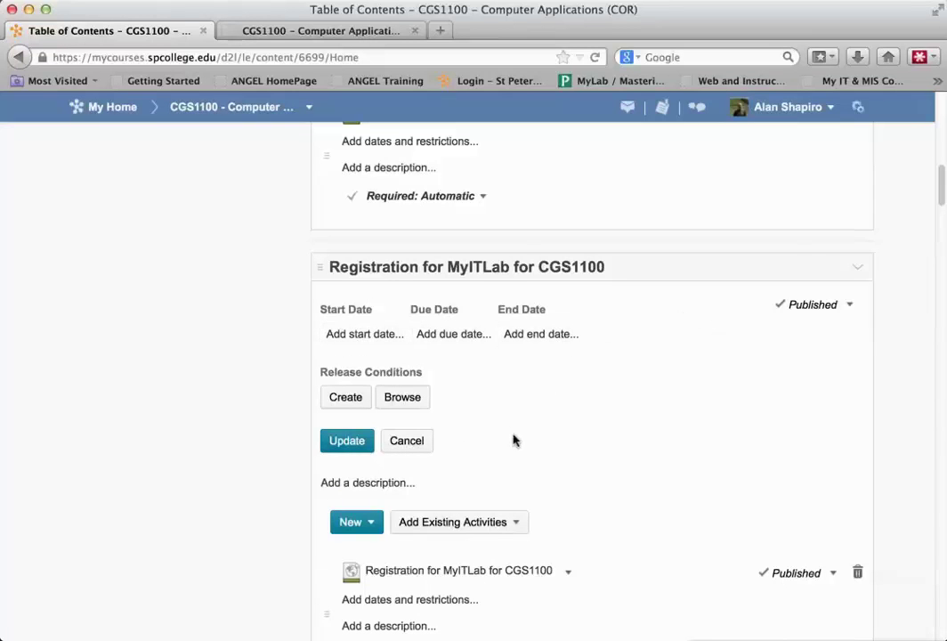
# - Start a new Score on a Quiz release condition based on the Start Here Quiz
pyautogui.click(344, 401)
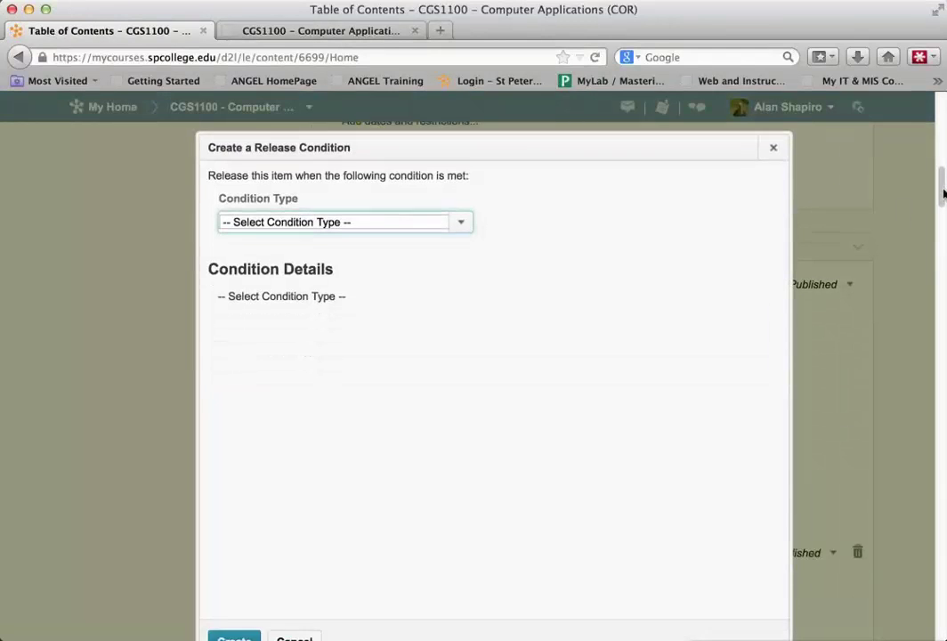
pyautogui.scroll(-3, 941, 189)
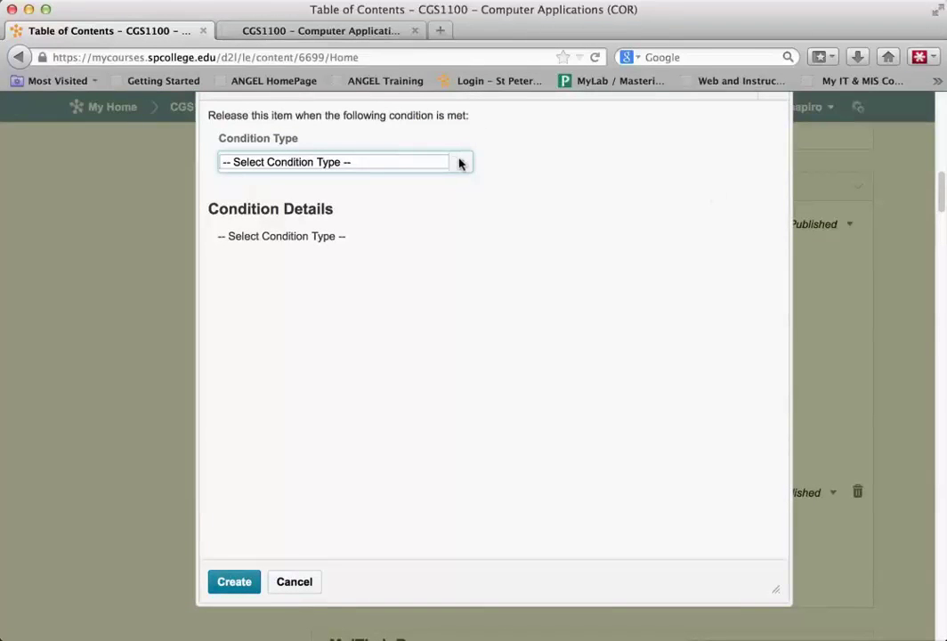
pyautogui.click(463, 161)
pyautogui.scroll(-5, 469, 267)
pyautogui.scroll(-3, 474, 293)
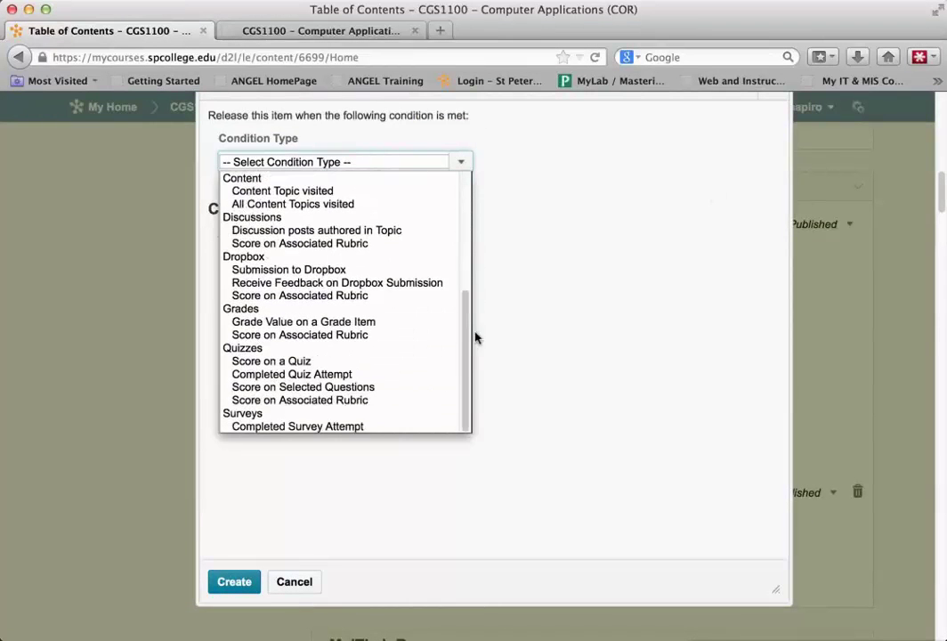
pyautogui.click(321, 363)
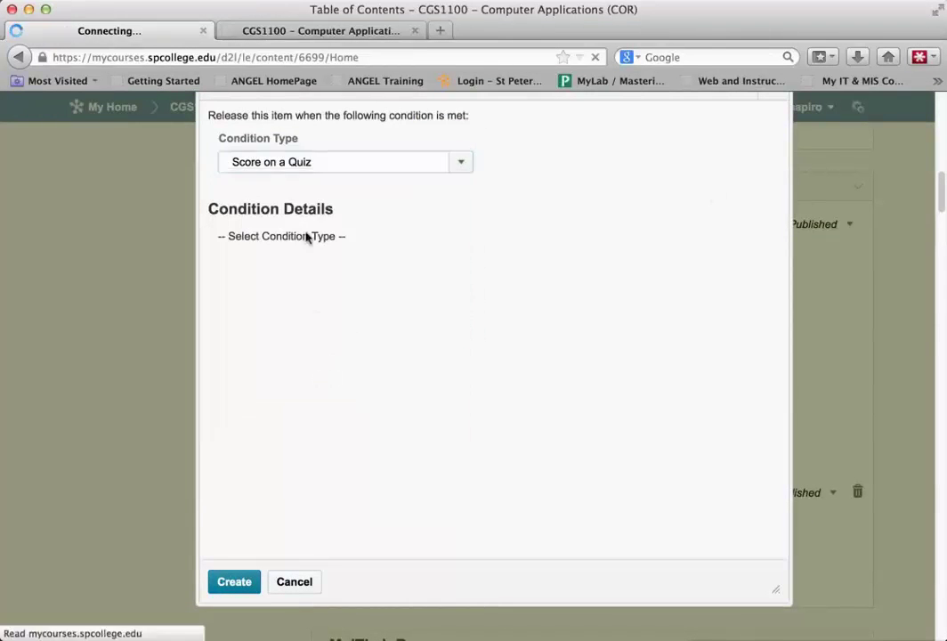
pyautogui.click(325, 341)
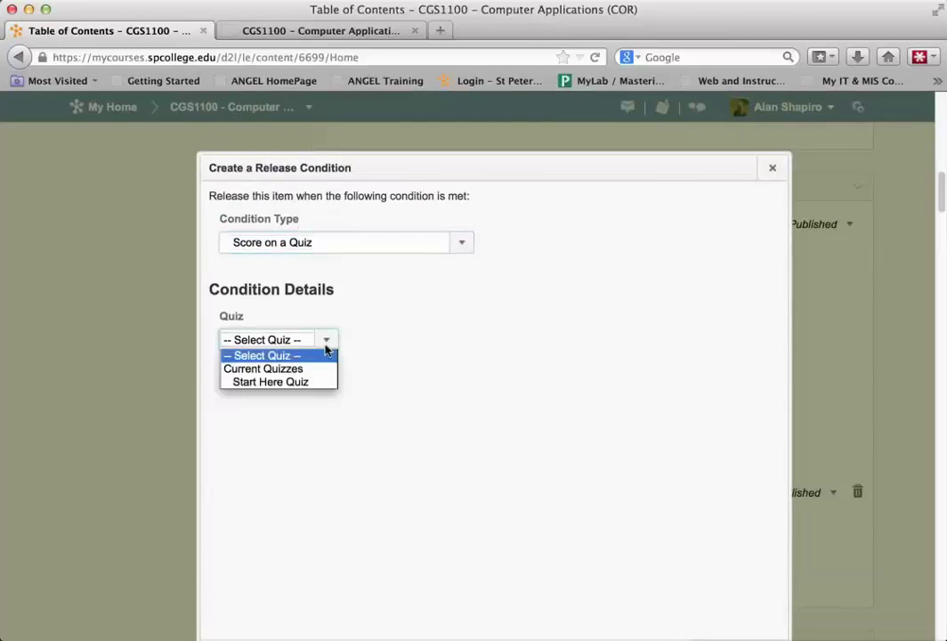
pyautogui.click(315, 383)
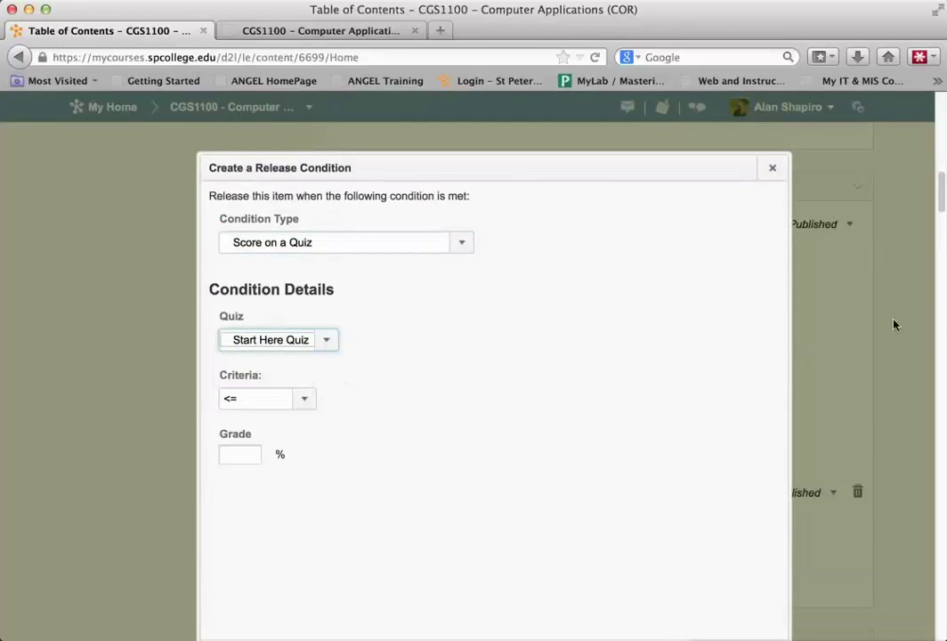
# - Set the criteria to = with grade 100 and create the condition
pyautogui.moveTo(942, 191); pyautogui.dragTo(943, 197)
pyautogui.click(304, 300)
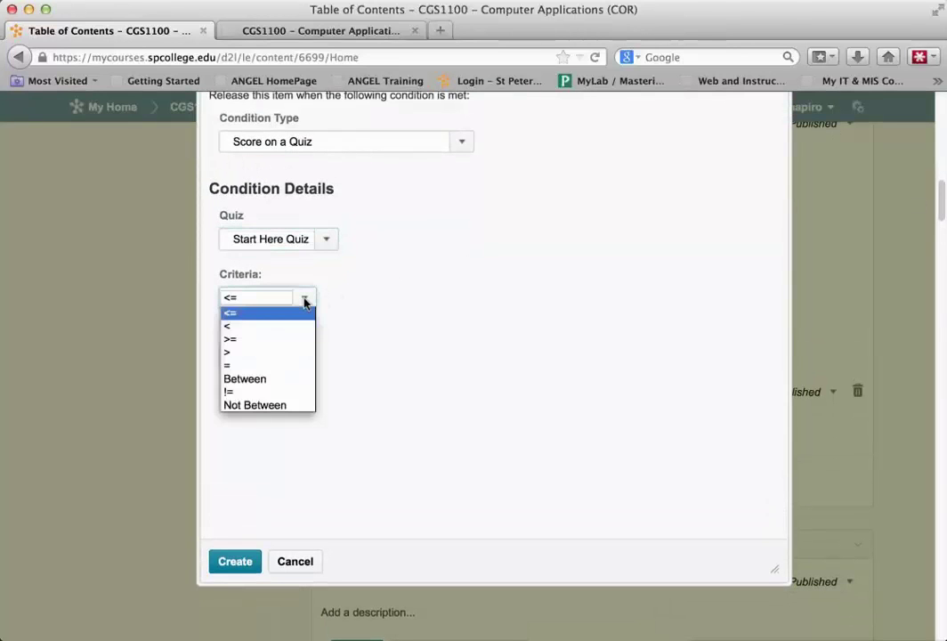
pyautogui.click(254, 365)
pyautogui.click(248, 352)
pyautogui.write('100')
pyautogui.click(237, 562)
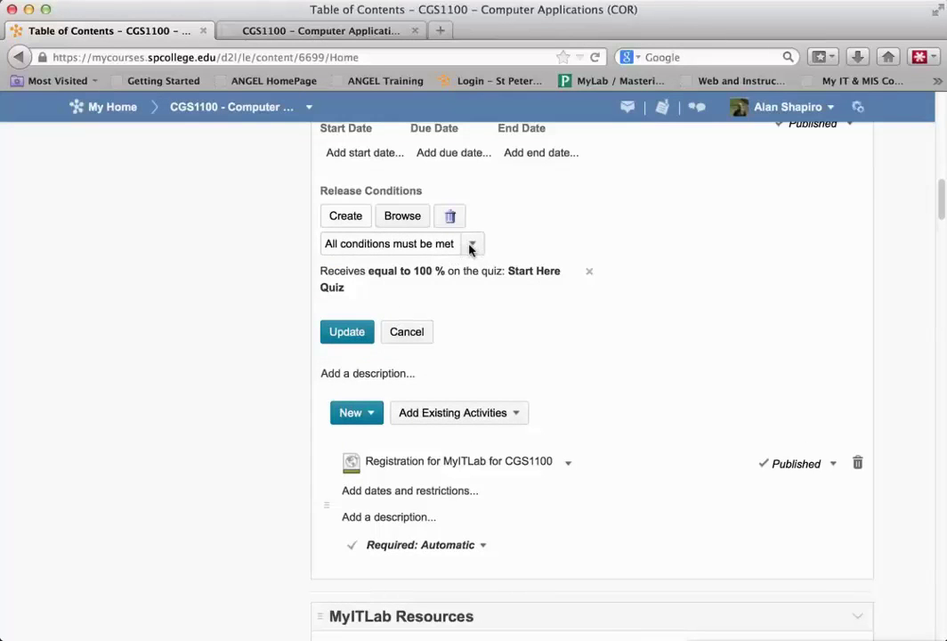
# - Keep 'All conditions must be met' and save the Registration module's restrictions with Update
pyautogui.click(471, 245)
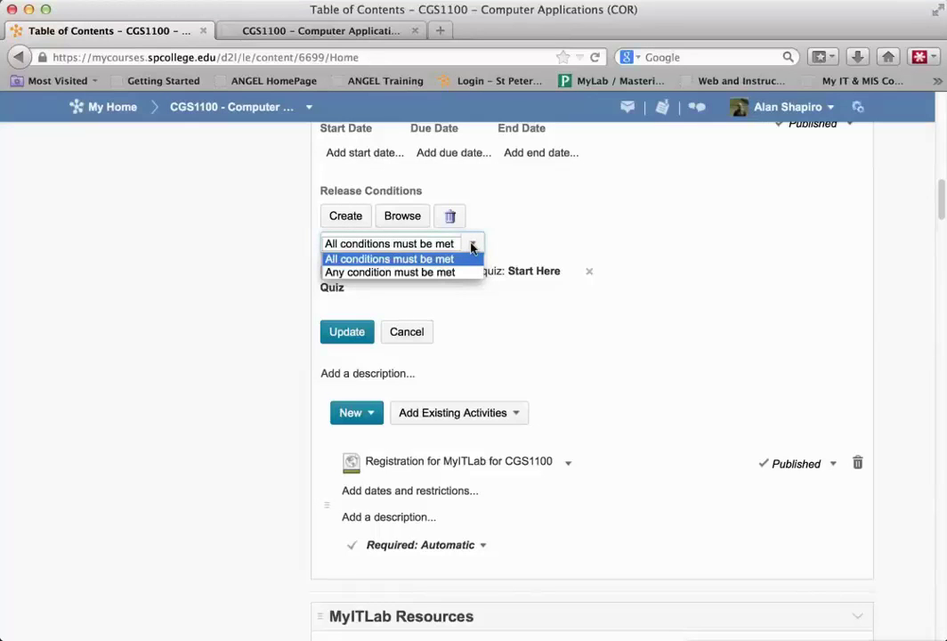
pyautogui.click(472, 245)
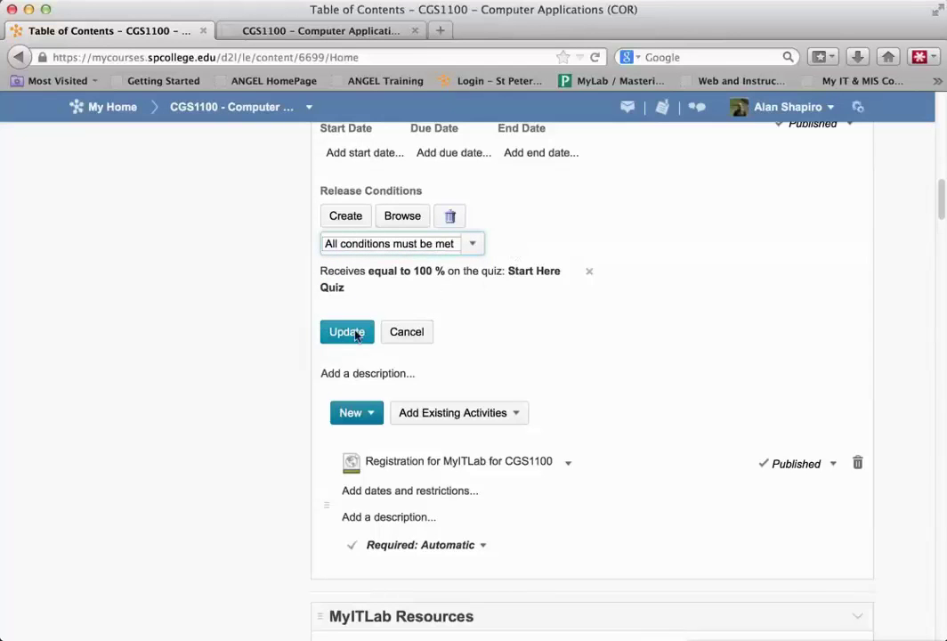
pyautogui.click(344, 342)
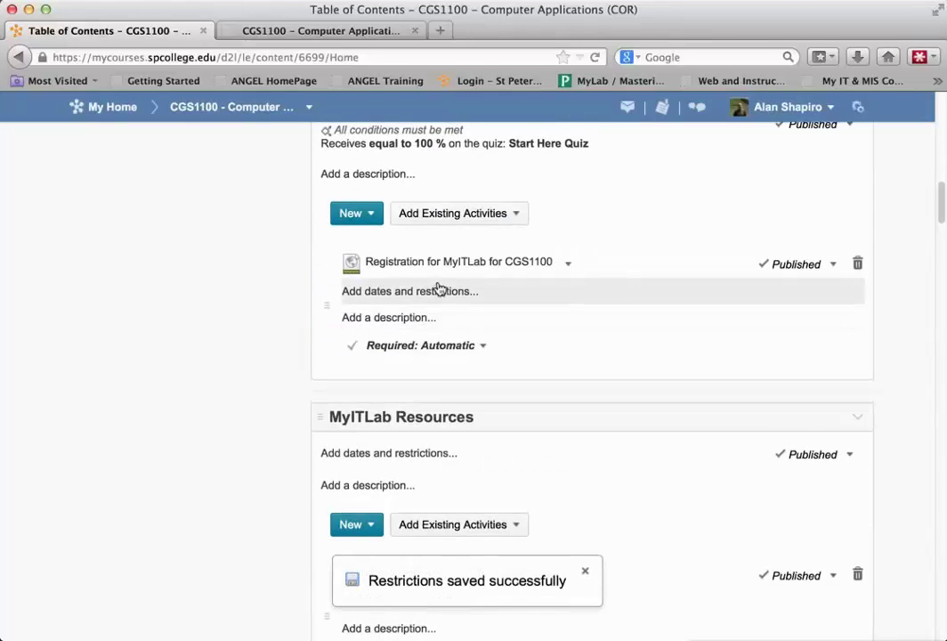
pyautogui.scroll(3, 438, 284)
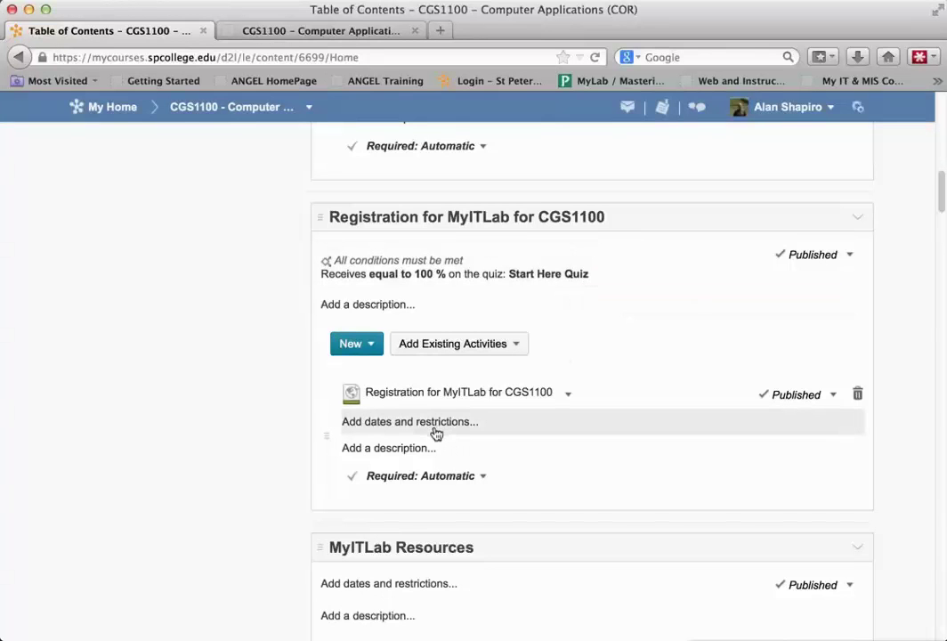
pyautogui.scroll(-1, 567, 391)
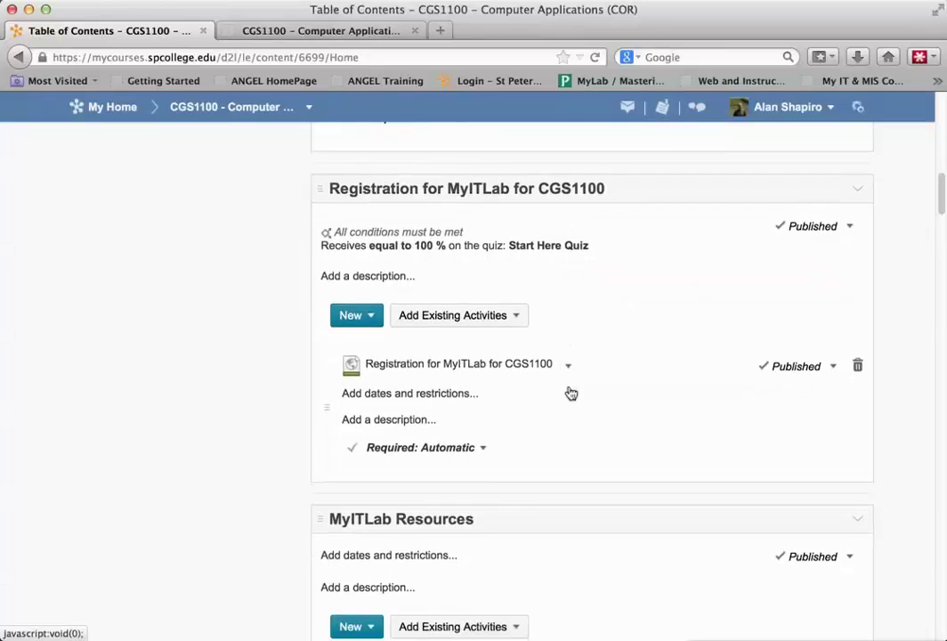
# - Attach the existing 100% Start Here Quiz condition to MyITLab Resources and save it
pyautogui.scroll(-5, 567, 392)
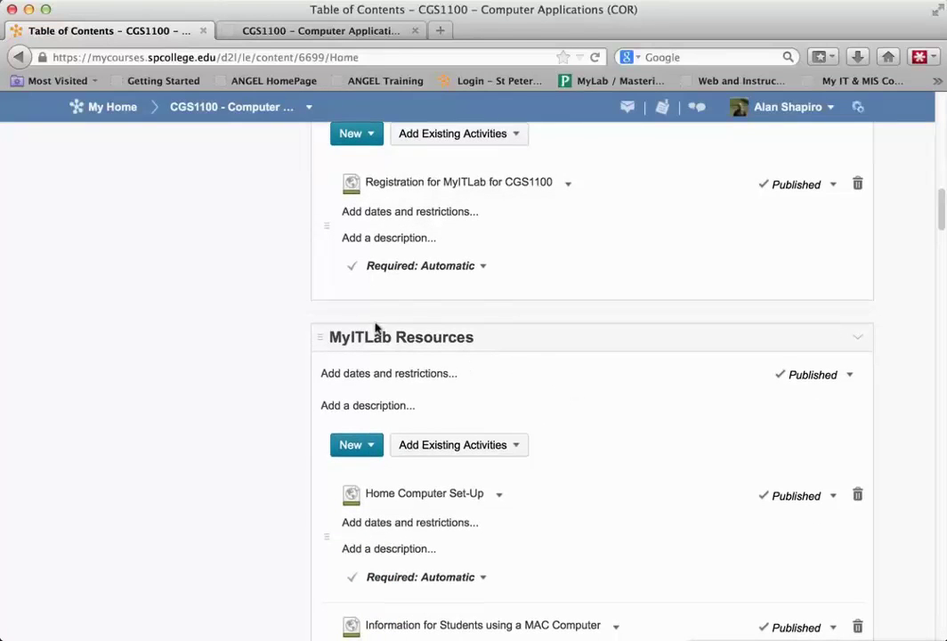
pyautogui.click(370, 375)
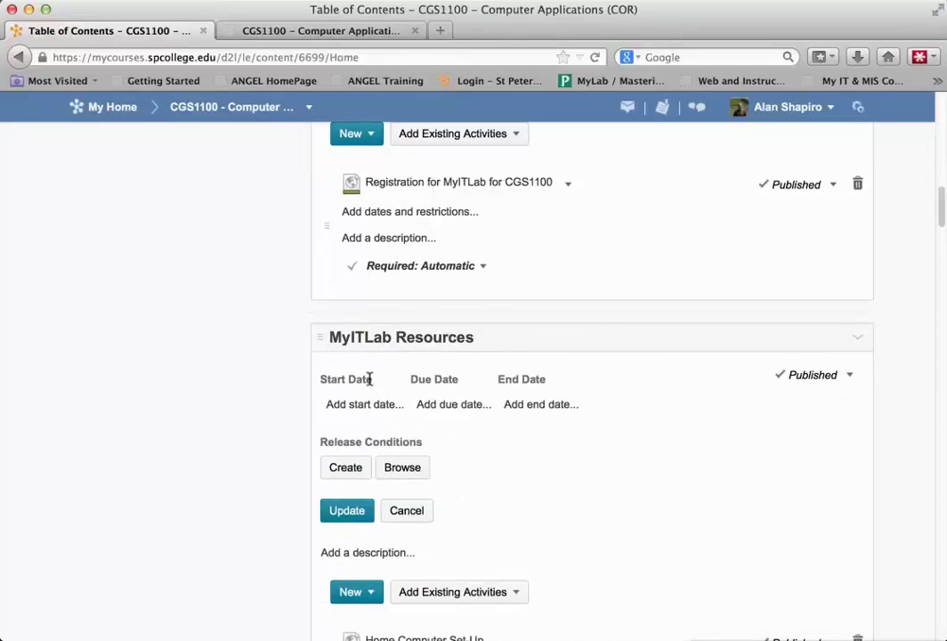
pyautogui.scroll(-3, 453, 438)
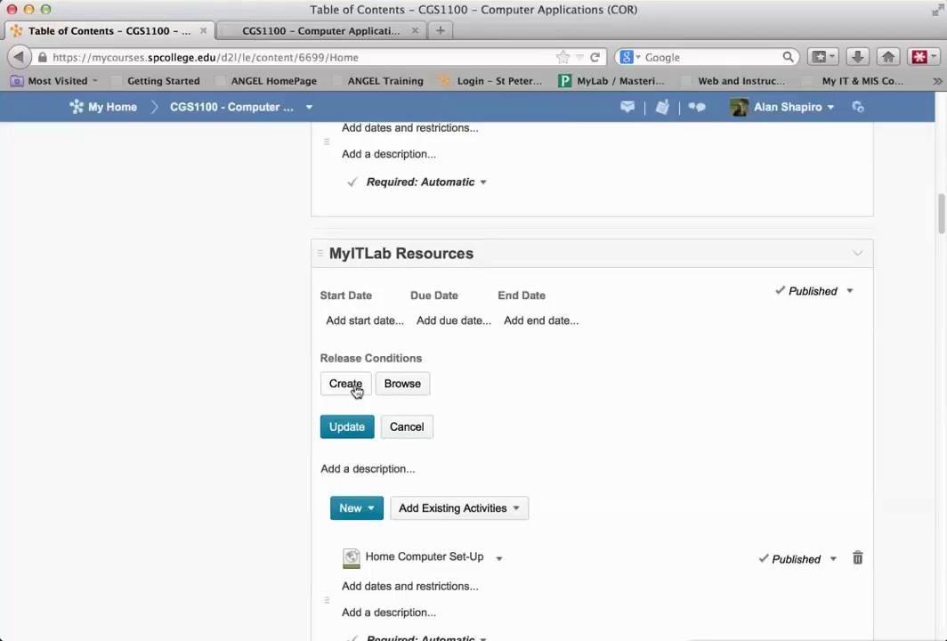
pyautogui.click(403, 383)
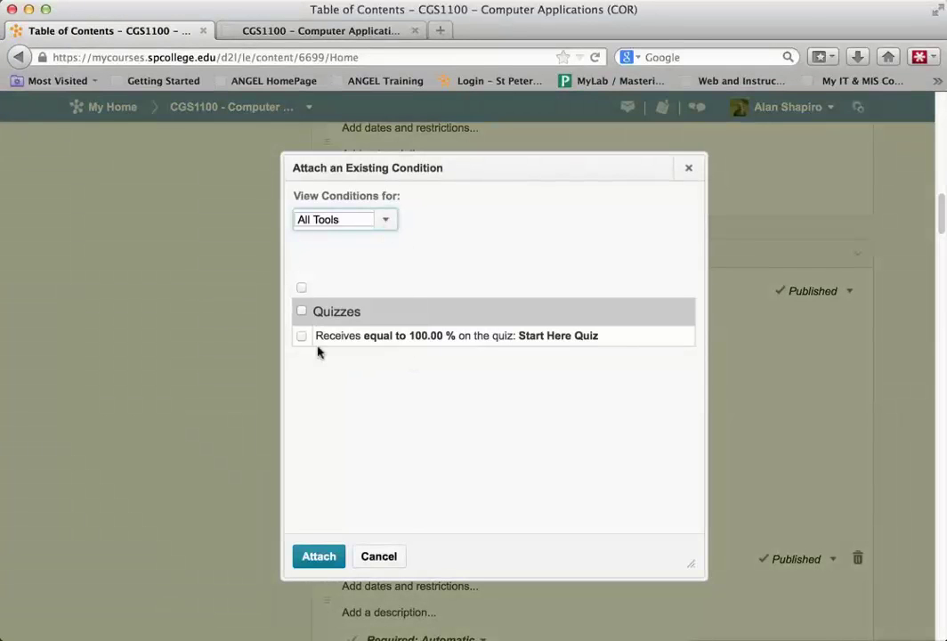
pyautogui.click(301, 337)
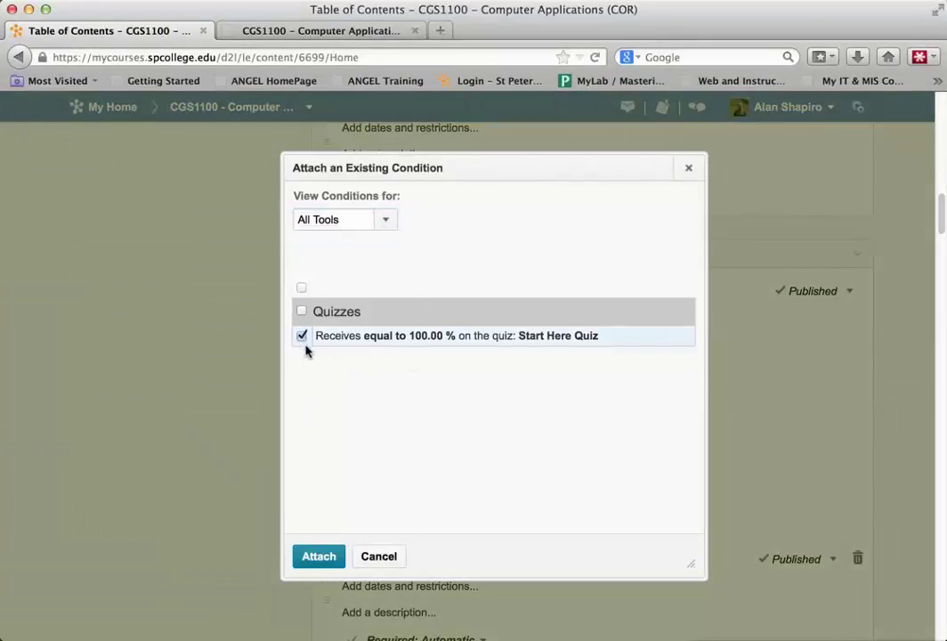
pyautogui.click(385, 222)
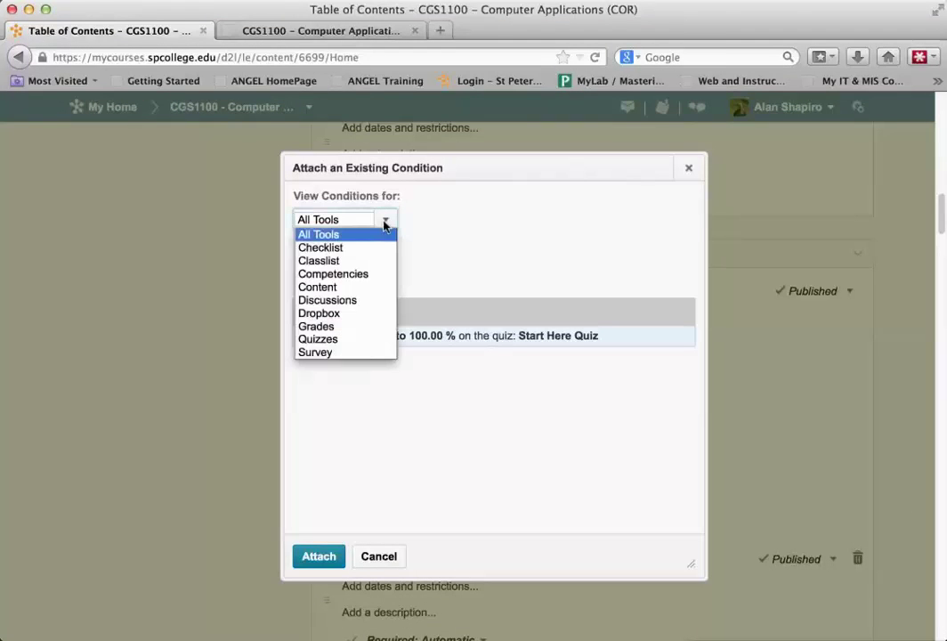
pyautogui.click(386, 222)
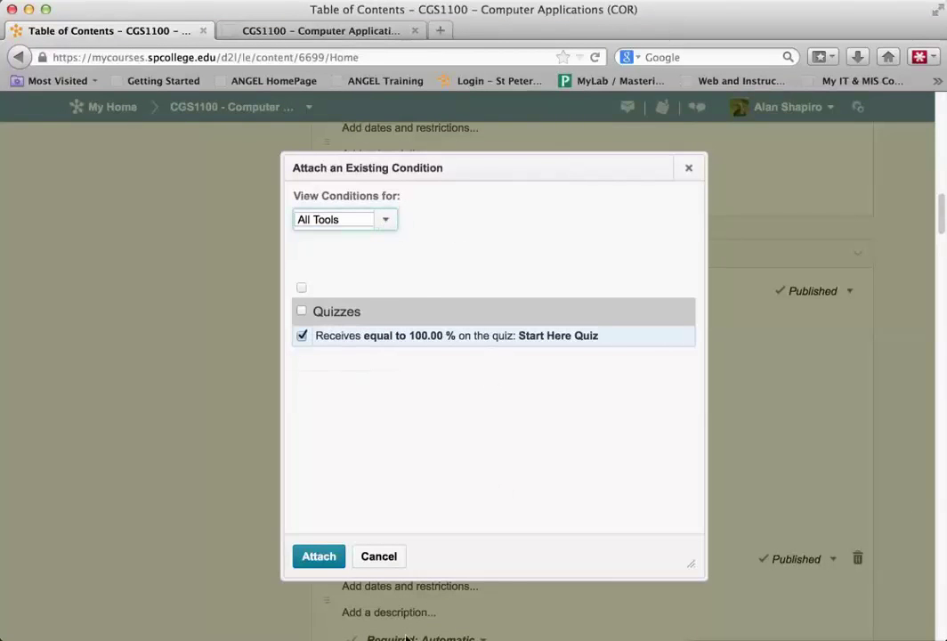
pyautogui.click(317, 556)
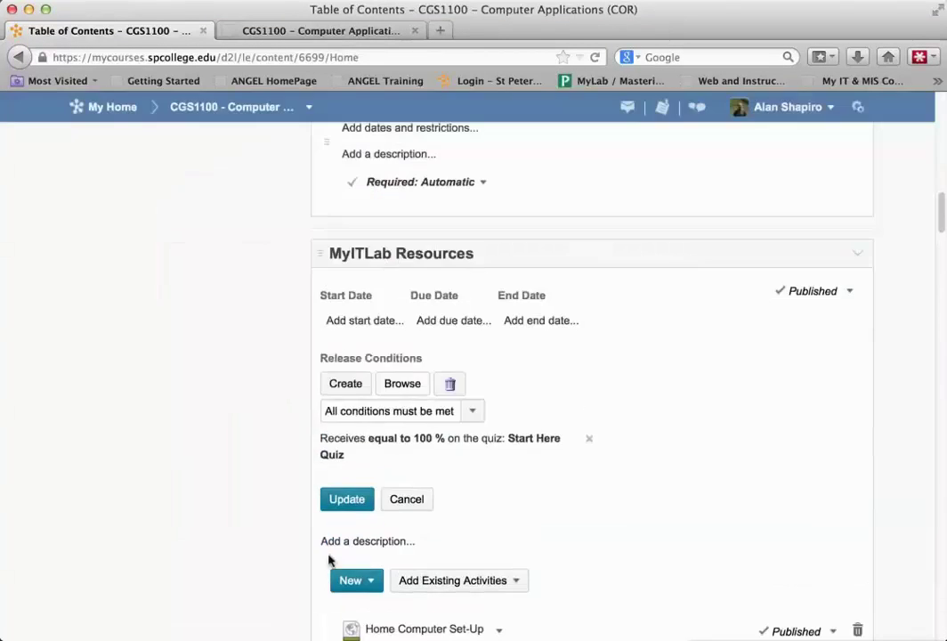
pyautogui.click(345, 502)
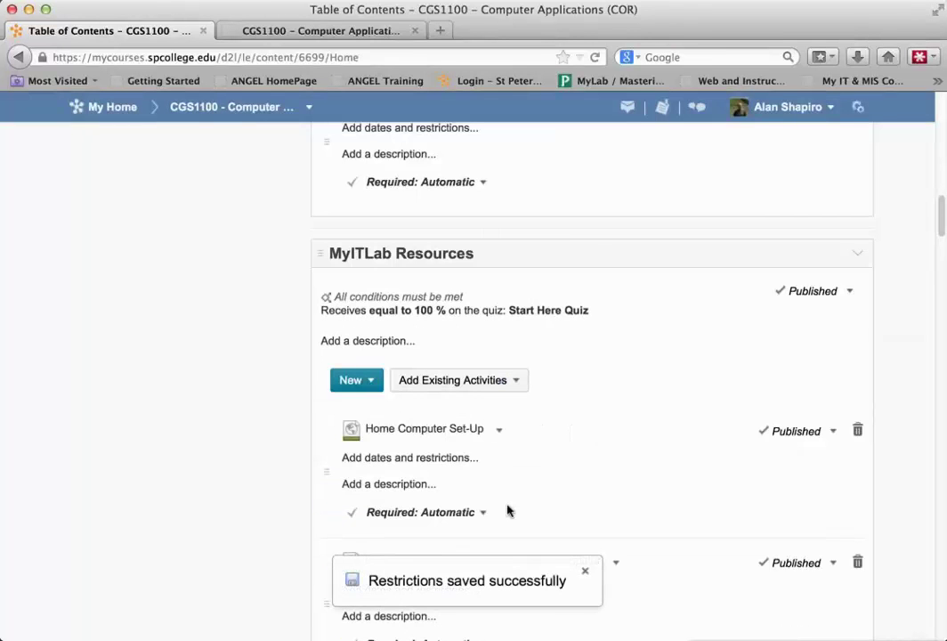
# - Attach the 100% Start Here Quiz condition to MyITLab Orientation Activities and save it
pyautogui.moveTo(943, 220); pyautogui.dragTo(943, 297)
pyautogui.scroll(-5, 439, 245)
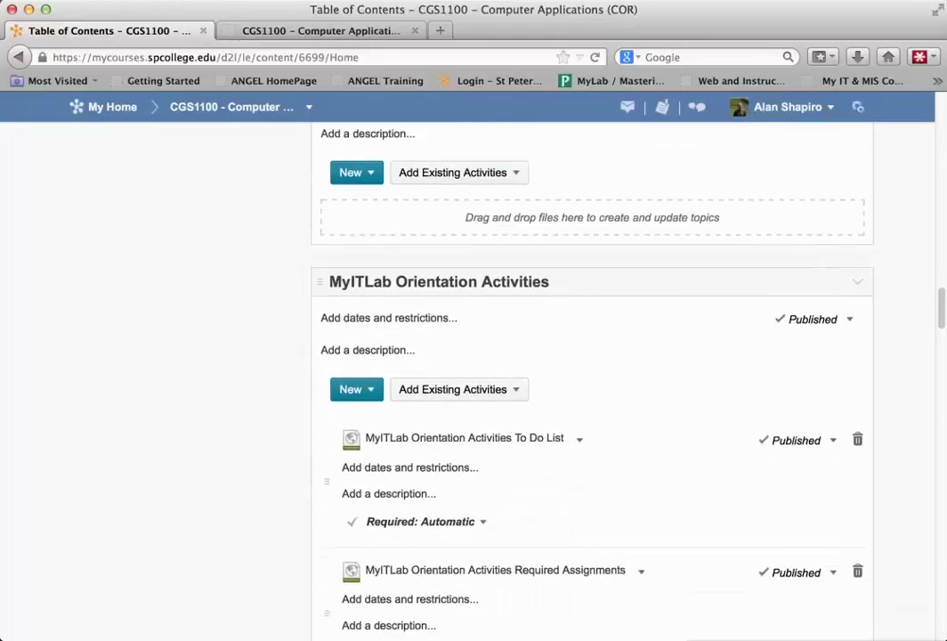
pyautogui.click(387, 269)
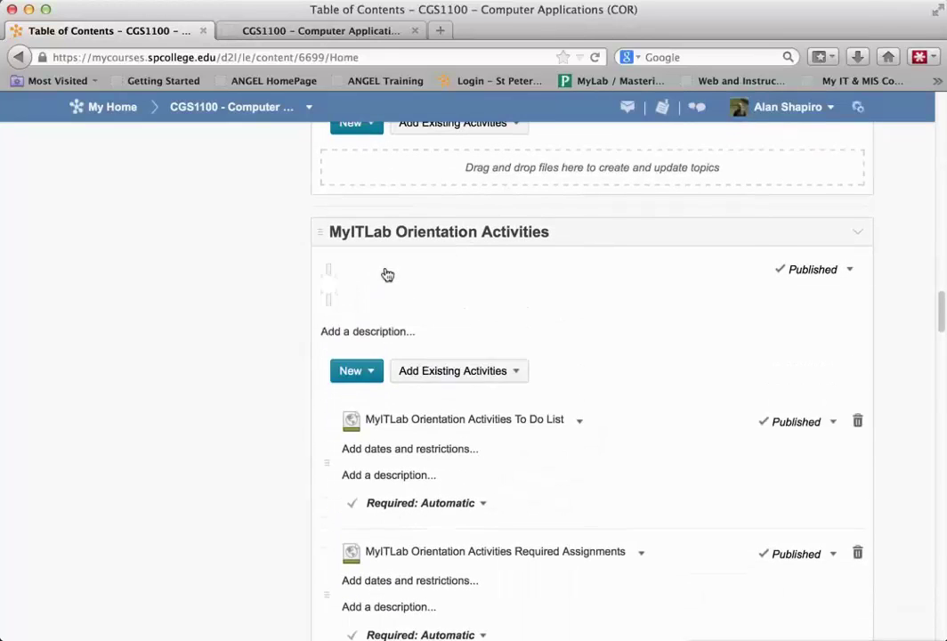
pyautogui.click(404, 365)
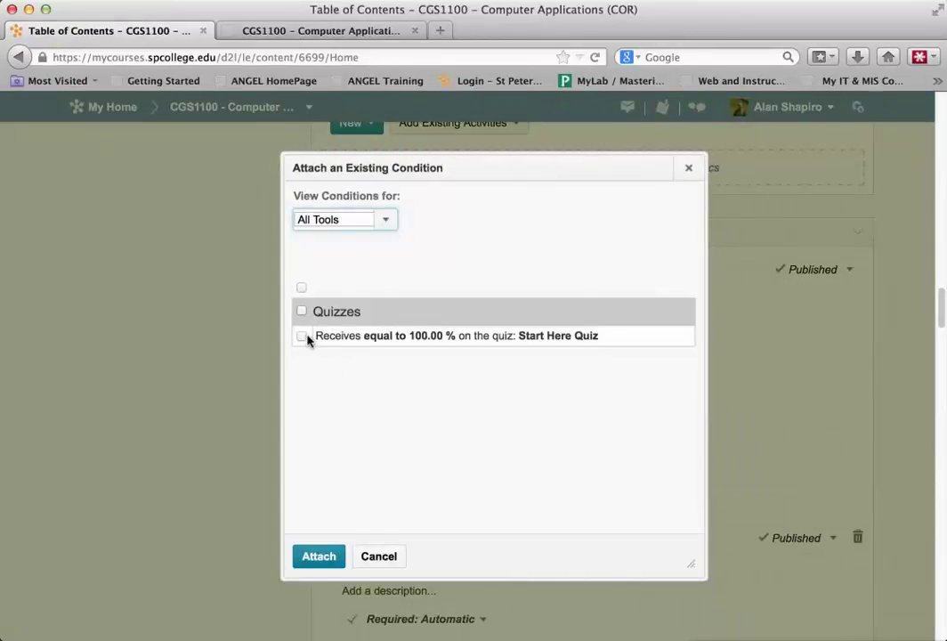
pyautogui.click(303, 336)
pyautogui.click(322, 558)
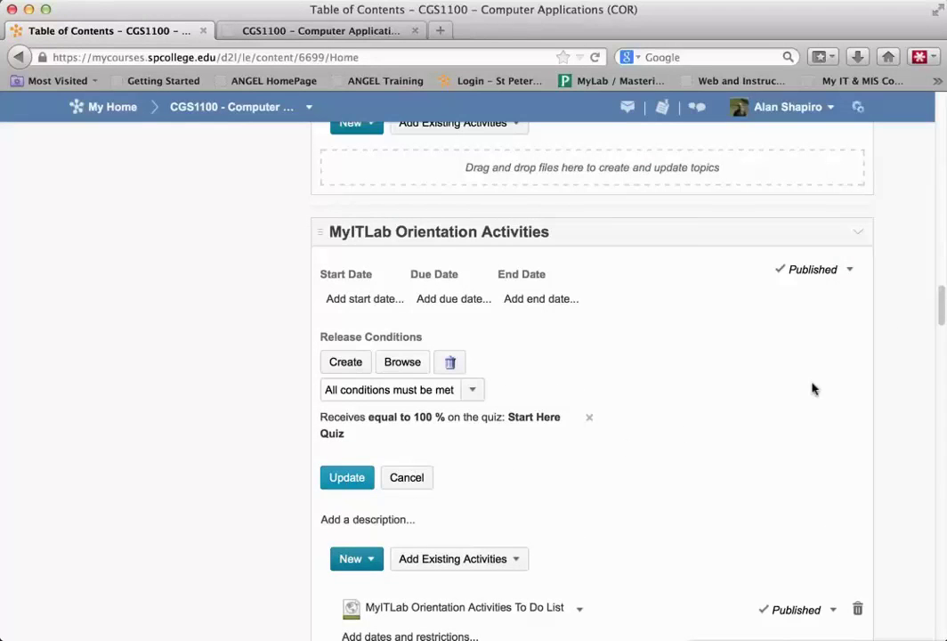
pyautogui.click(356, 480)
# - Attach the same 100% Start Here Quiz condition to the Understanding Computers module
pyautogui.moveTo(941, 313); pyautogui.dragTo(941, 334)
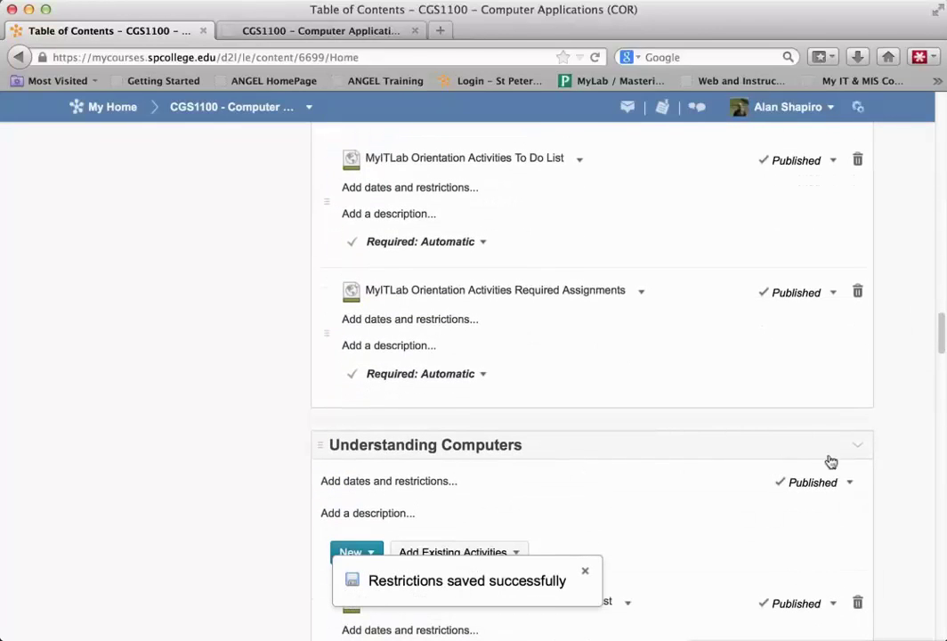
pyautogui.scroll(-4, 942, 347)
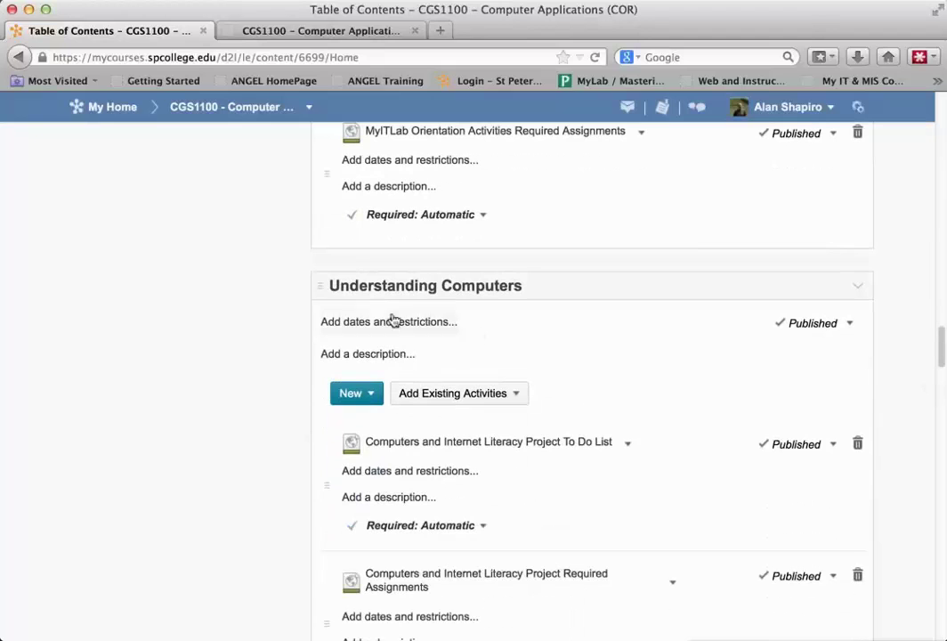
pyautogui.click(374, 323)
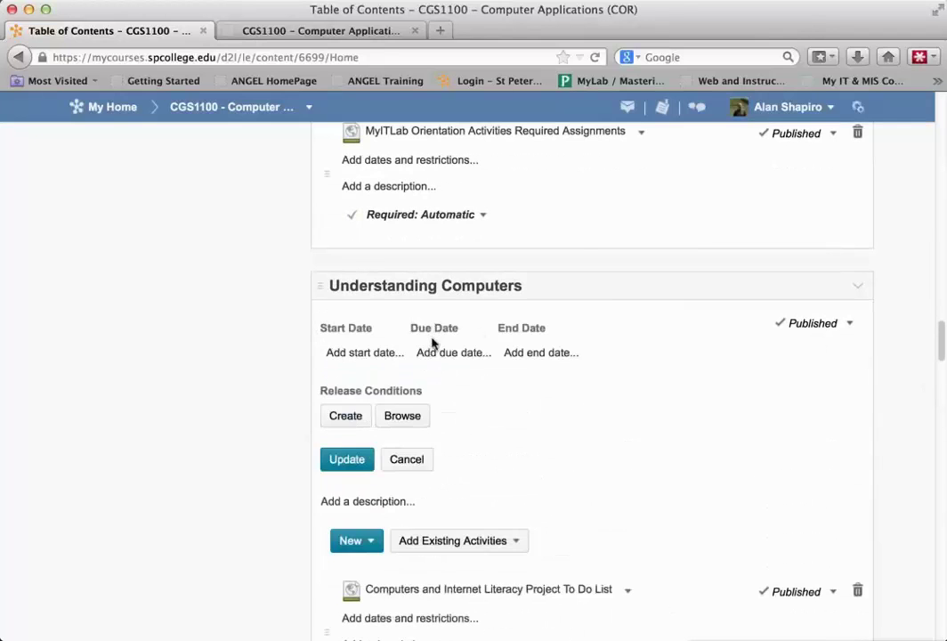
pyautogui.click(414, 415)
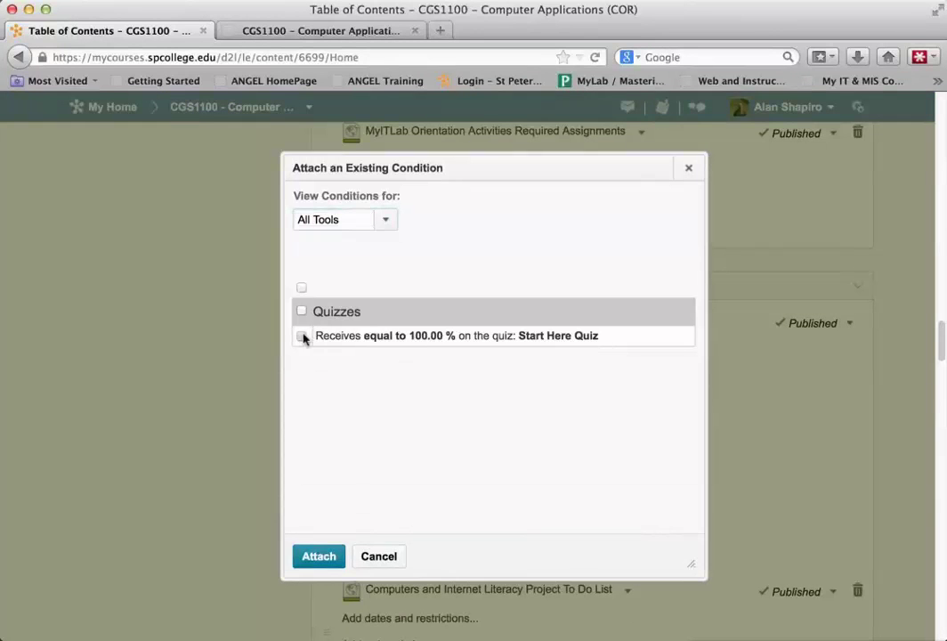
pyautogui.click(302, 336)
pyautogui.click(318, 556)
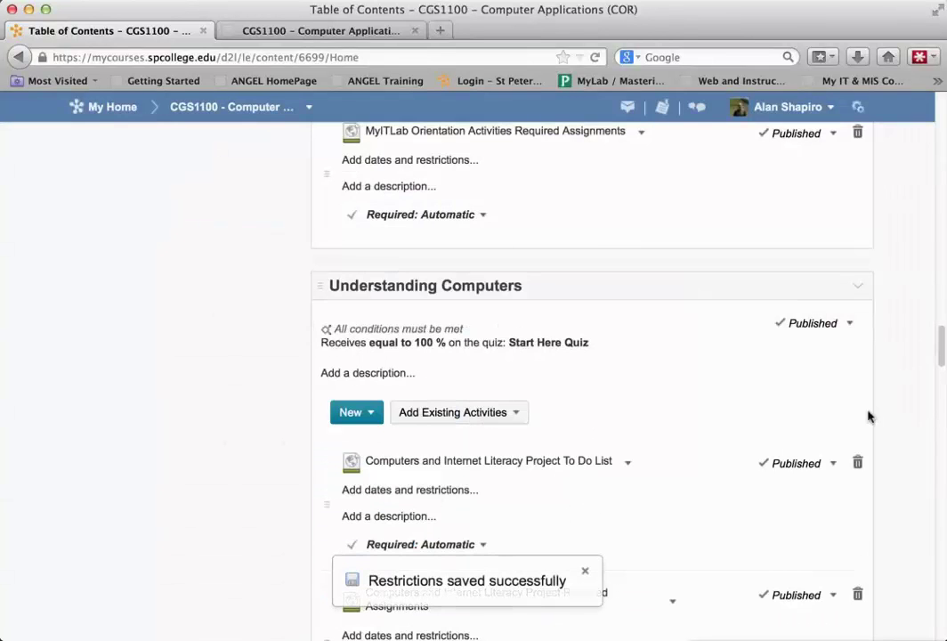
pyautogui.moveTo(943, 358); pyautogui.dragTo(939, 121)
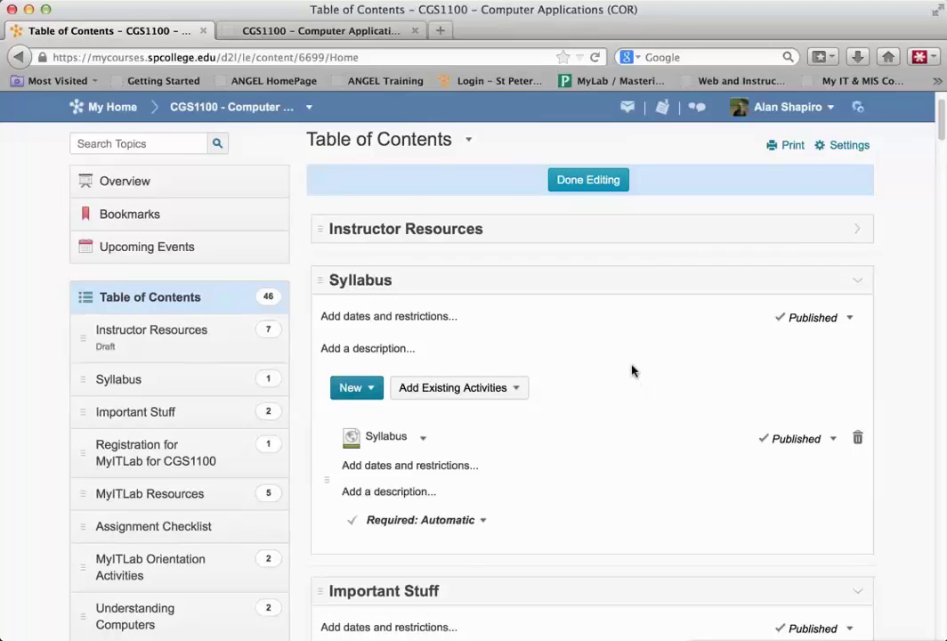
# - Choose View as Student from the account menu at the top right
pyautogui.scroll(-5, 669, 375)
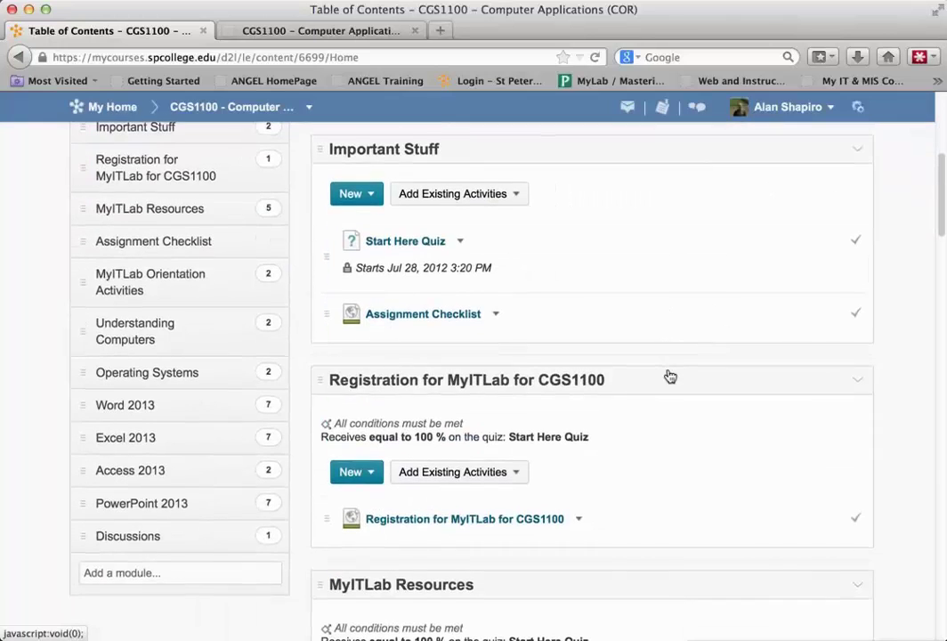
pyautogui.scroll(6, 699, 361)
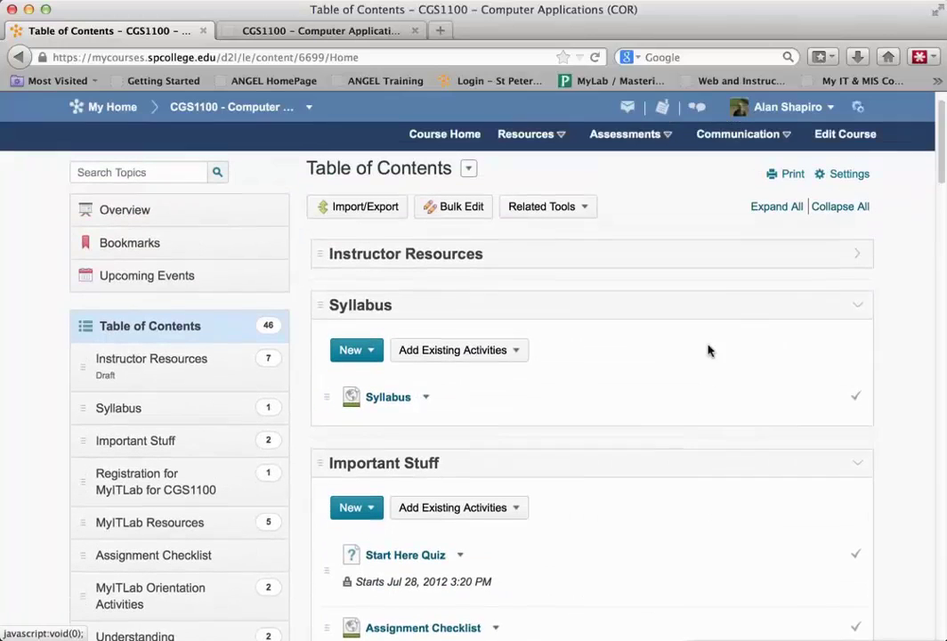
pyautogui.click(832, 108)
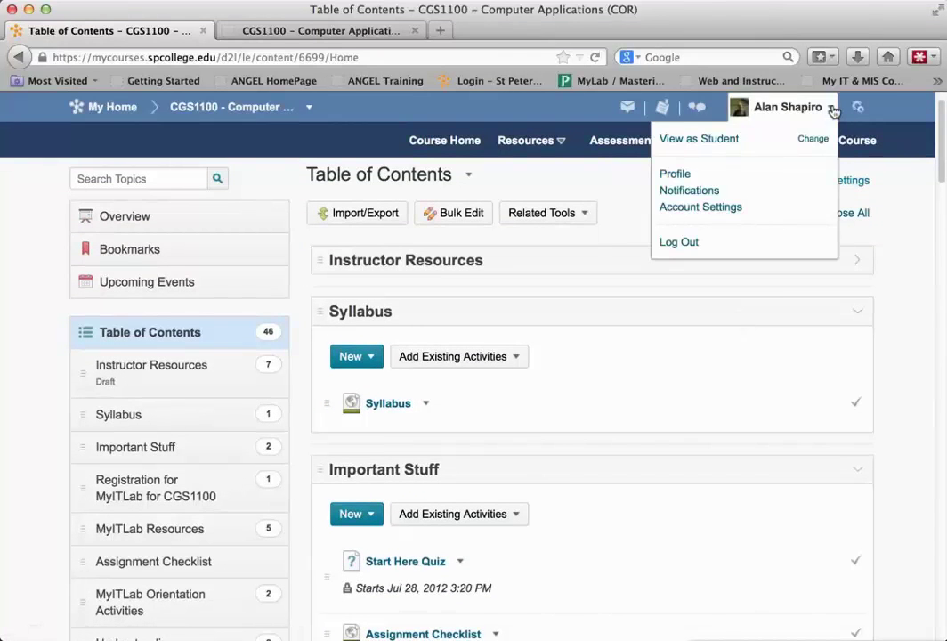
pyautogui.click(698, 137)
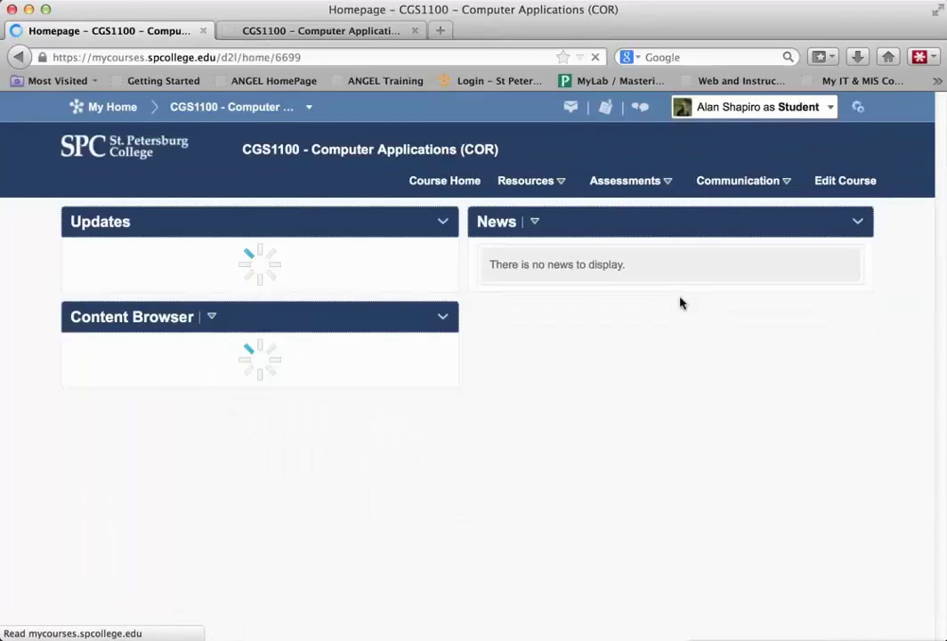
# - Scroll the student-view Table of Contents to confirm the restricted modules are hidden, then open Start Here Quiz
pyautogui.click(142, 311)
pyautogui.click(143, 326)
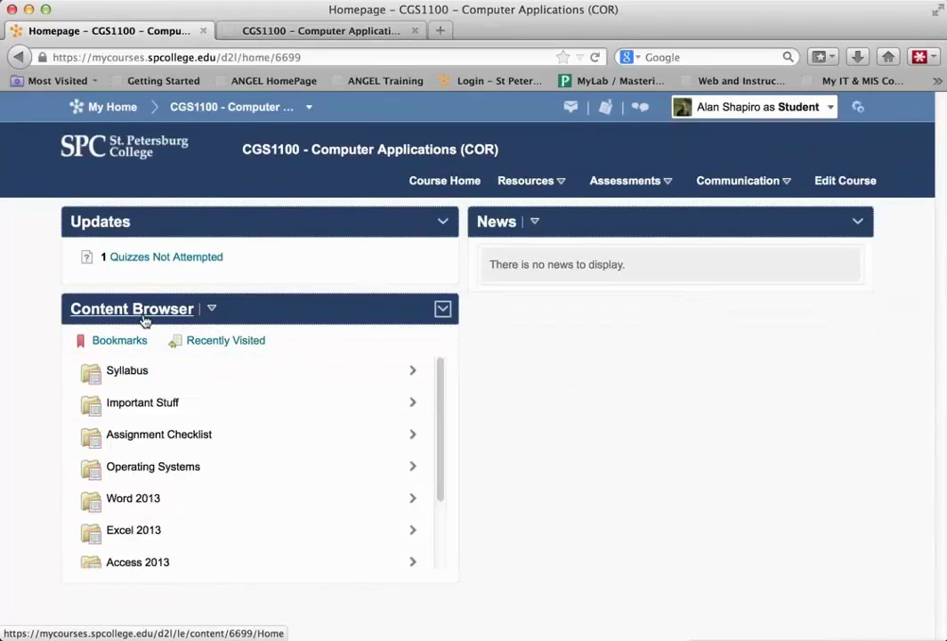
pyautogui.click(148, 316)
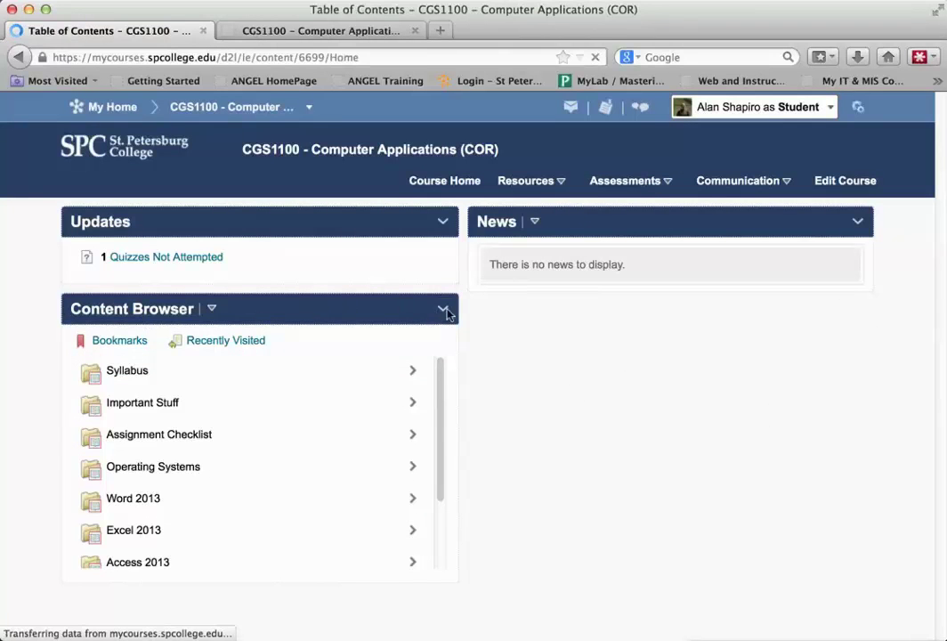
pyautogui.scroll(-5, 596, 347)
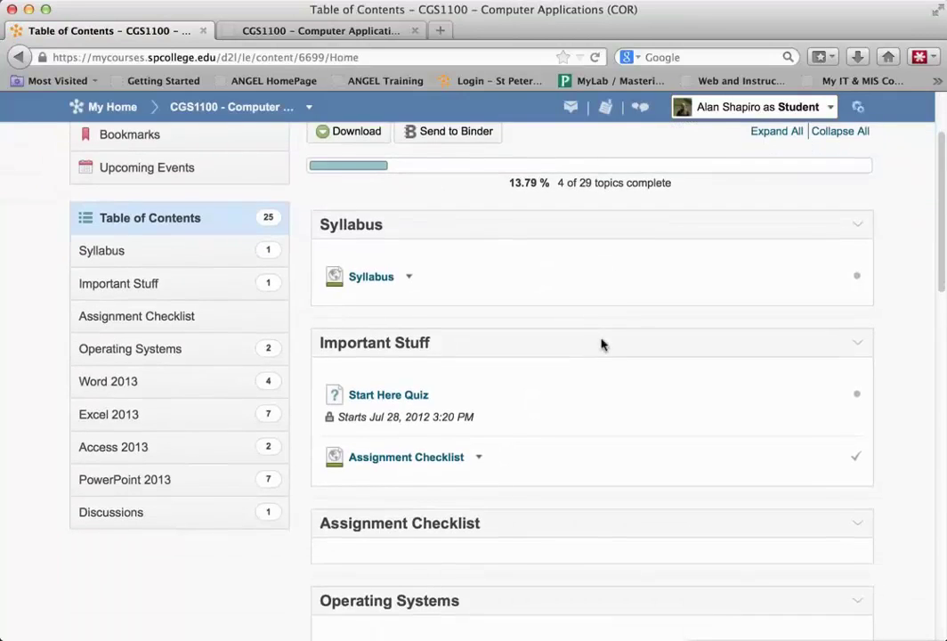
pyautogui.scroll(-4, 608, 370)
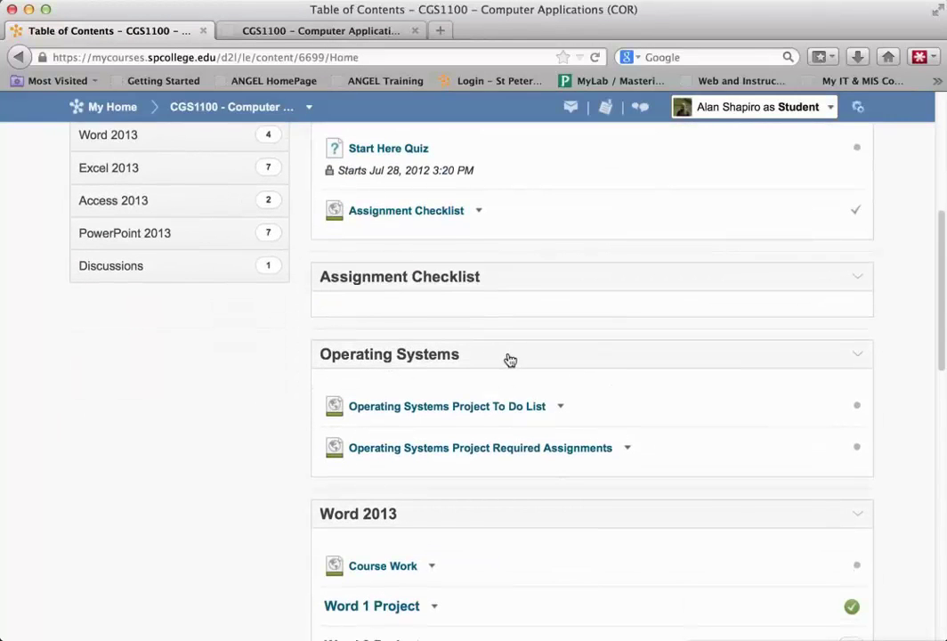
pyautogui.scroll(9, 507, 359)
pyautogui.scroll(-9, 411, 472)
pyautogui.scroll(1, 418, 267)
pyautogui.scroll(2, 429, 268)
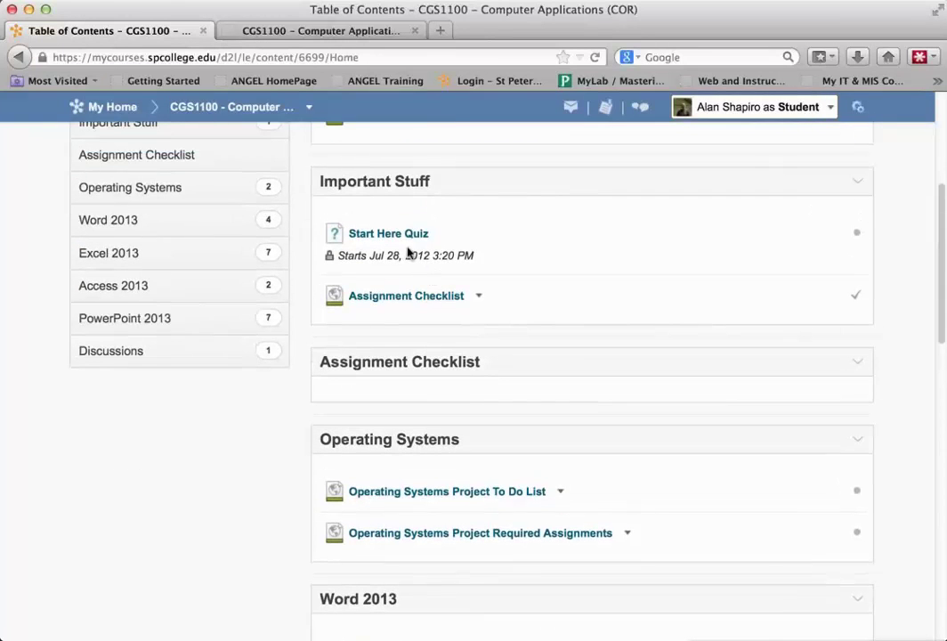
pyautogui.click(387, 238)
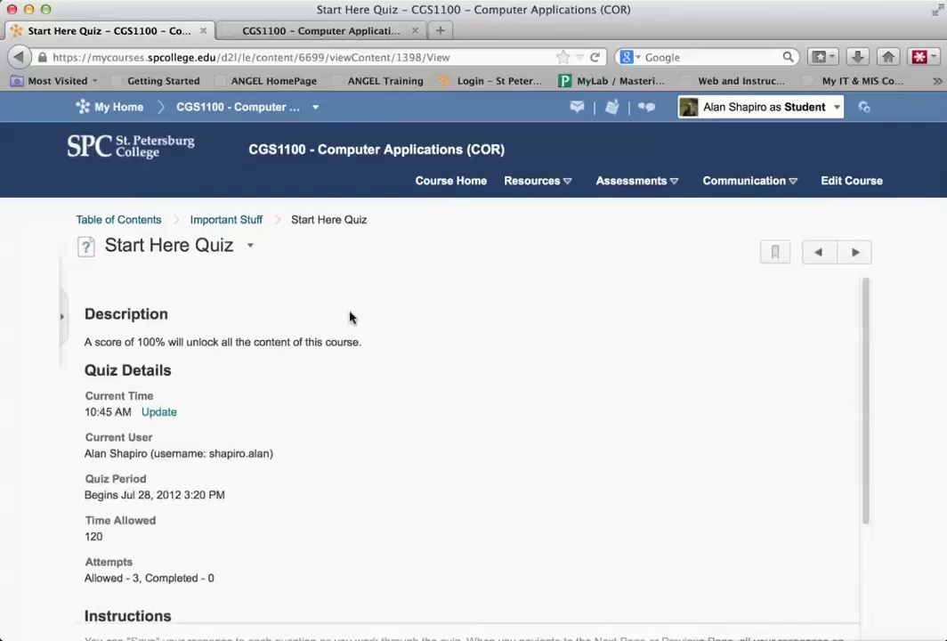
# - Review the quiz's 120 time allowance and 3 attempts, then exit student view
pyautogui.scroll(-3, 383, 350)
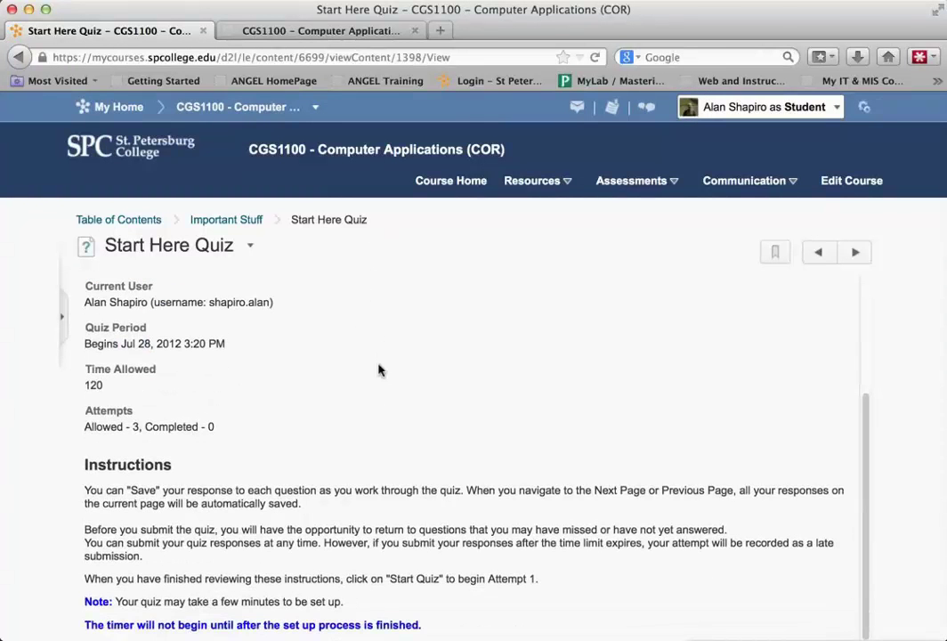
pyautogui.scroll(3, 378, 370)
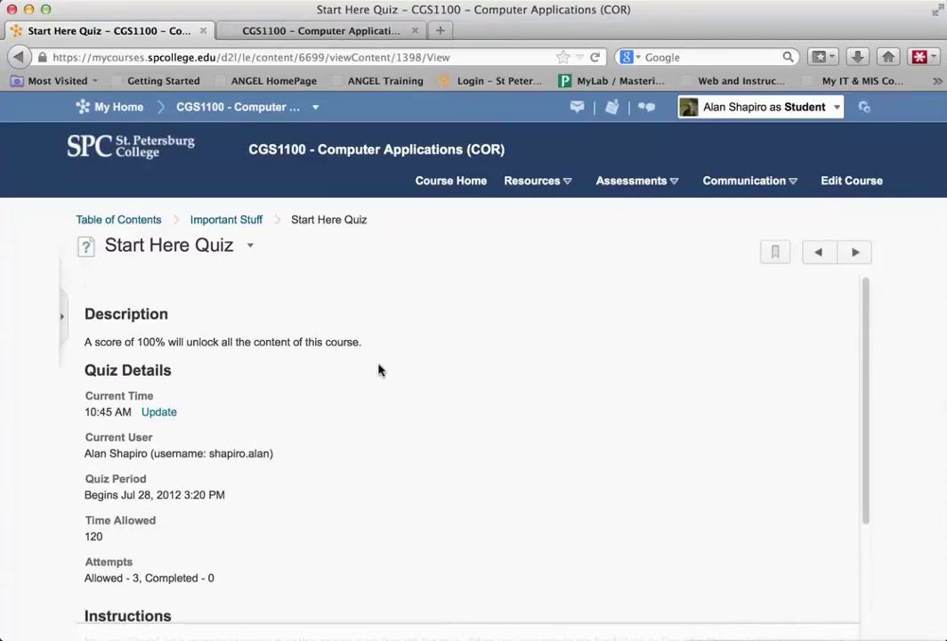
pyautogui.click(837, 108)
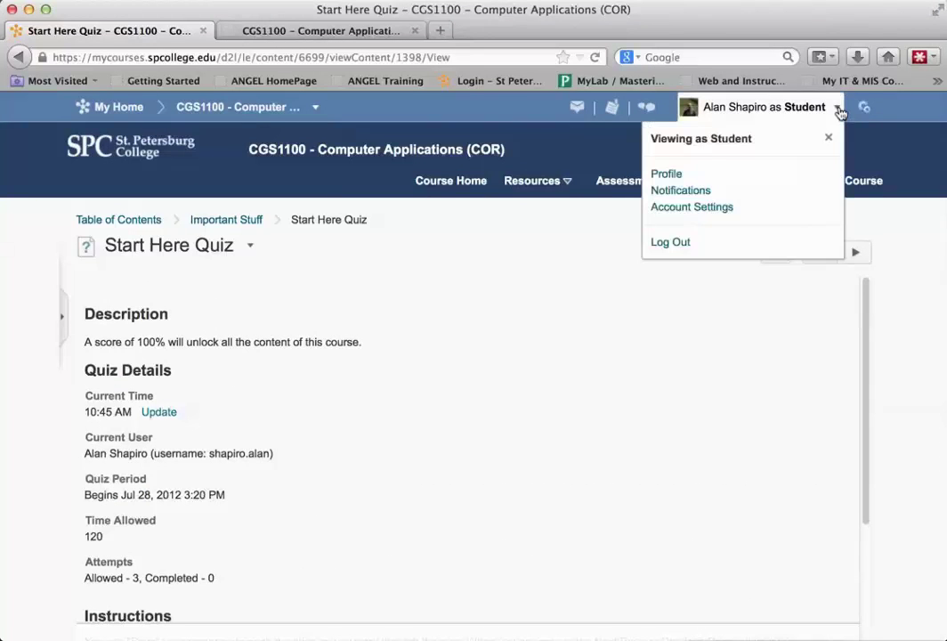
pyautogui.click(827, 138)
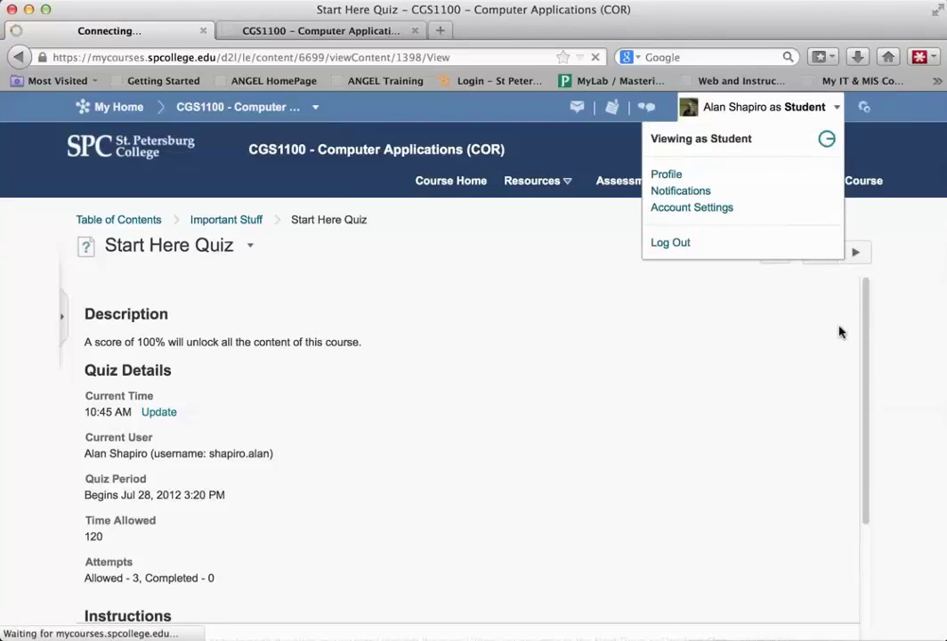